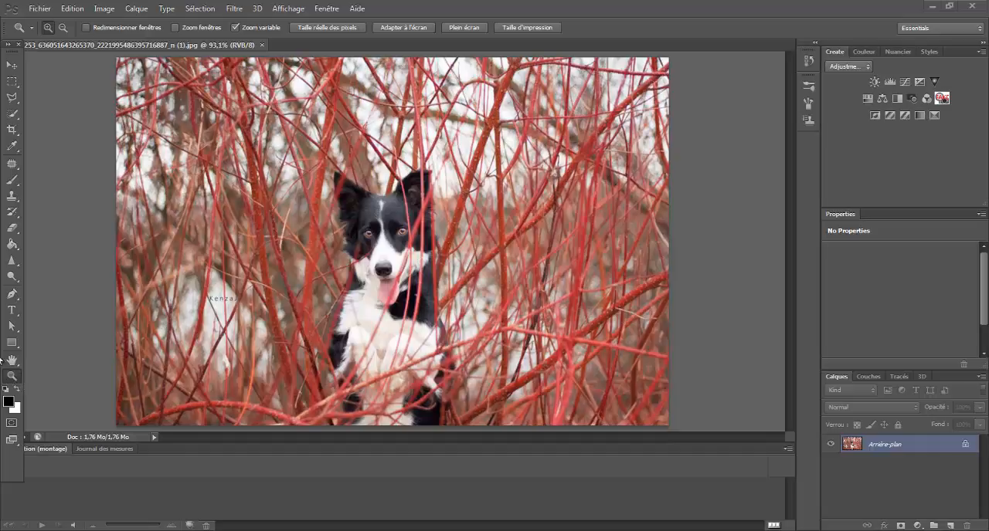
# Duplicate the background layer
pyautogui.moveTo(392, 252); pyautogui.dragTo(391, 251)
pyautogui.click(392, 252)
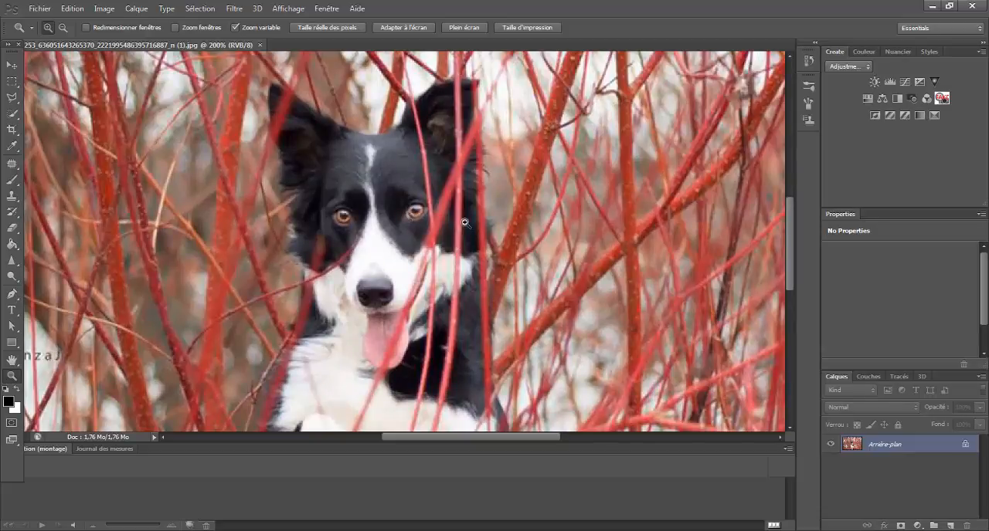
pyautogui.click(422, 25)
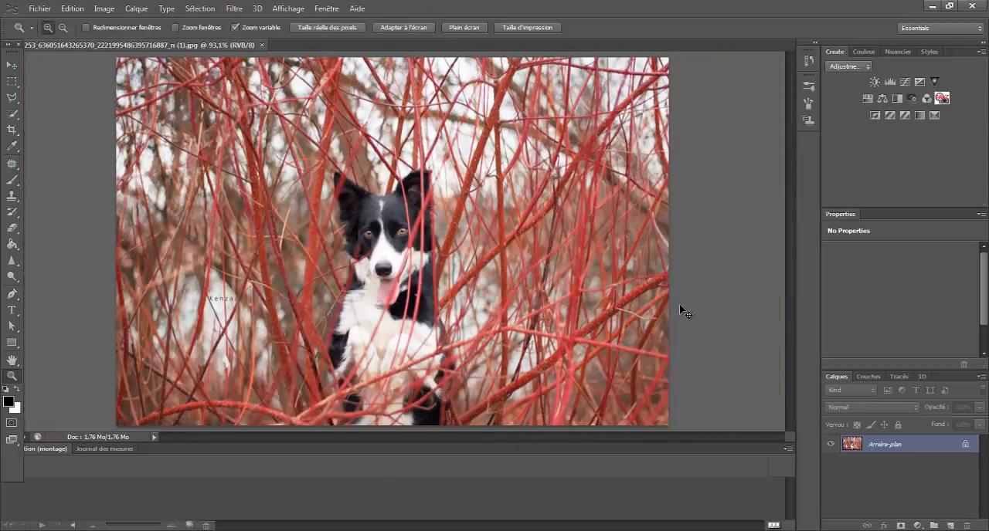
pyautogui.hotkey('ctrl', 'j')
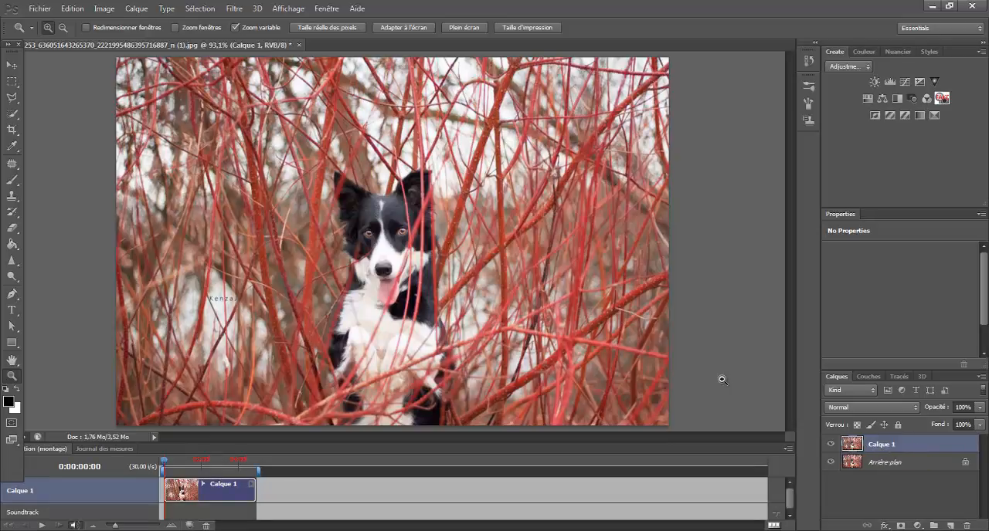
# Select the Clone Stamp tool with an 8 px brush at 0% hardness
pyautogui.click(390, 230)
pyautogui.click(389, 229)
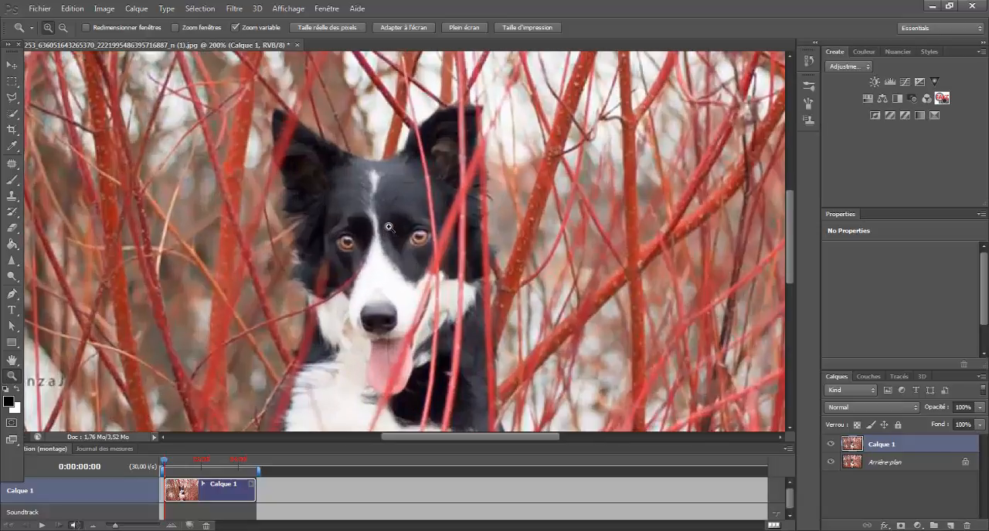
pyautogui.click(389, 229)
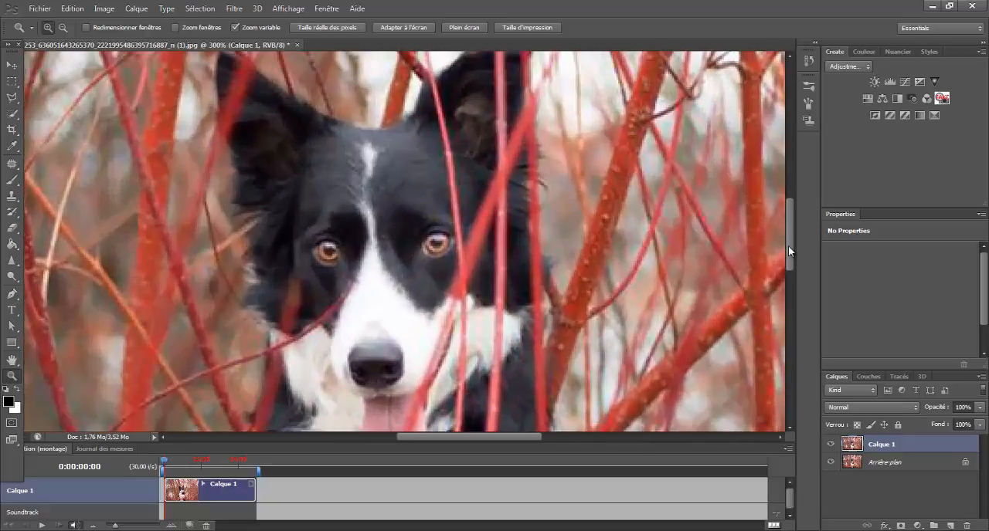
pyautogui.moveTo(788, 245); pyautogui.dragTo(790, 230)
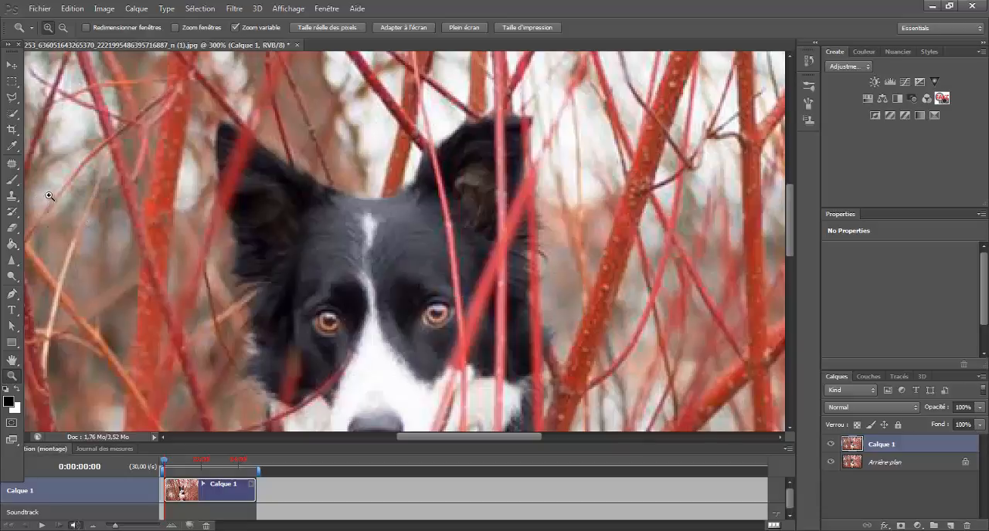
pyautogui.click(12, 196)
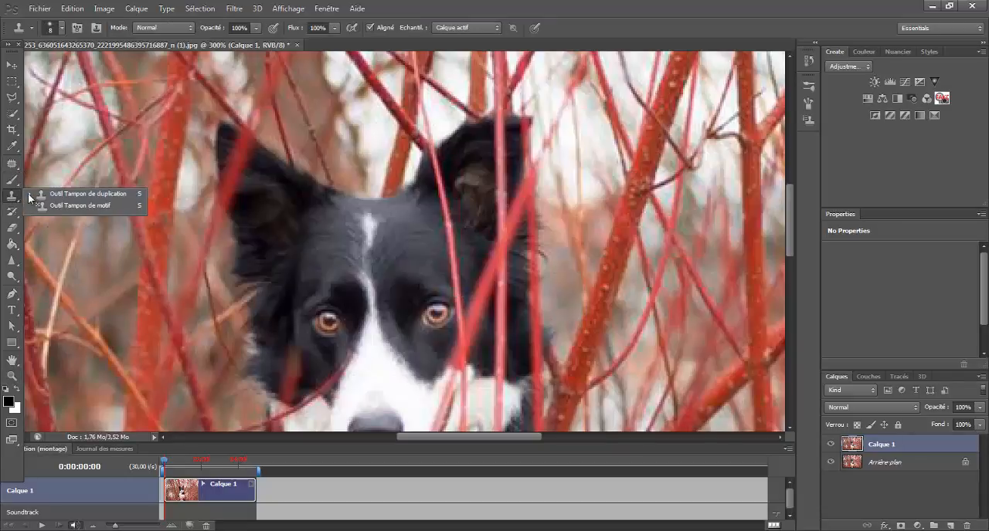
pyautogui.click(34, 196)
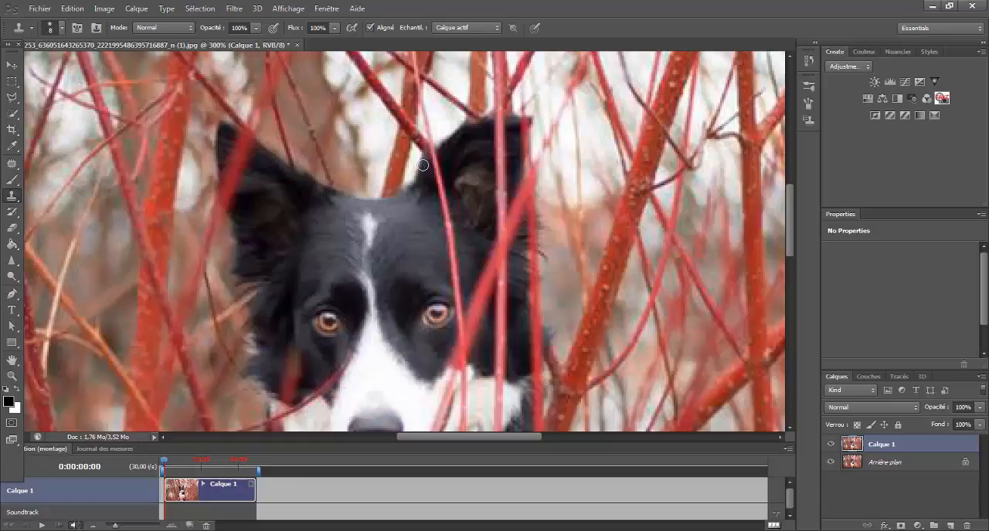
pyautogui.click(62, 28)
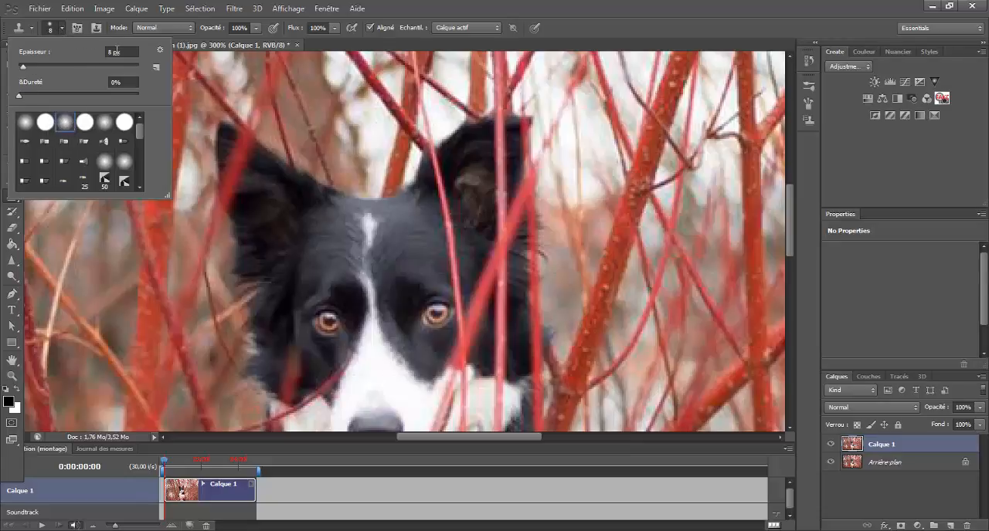
pyautogui.click(60, 67)
pyautogui.moveTo(24, 65); pyautogui.dragTo(24, 66)
pyautogui.click(548, 3)
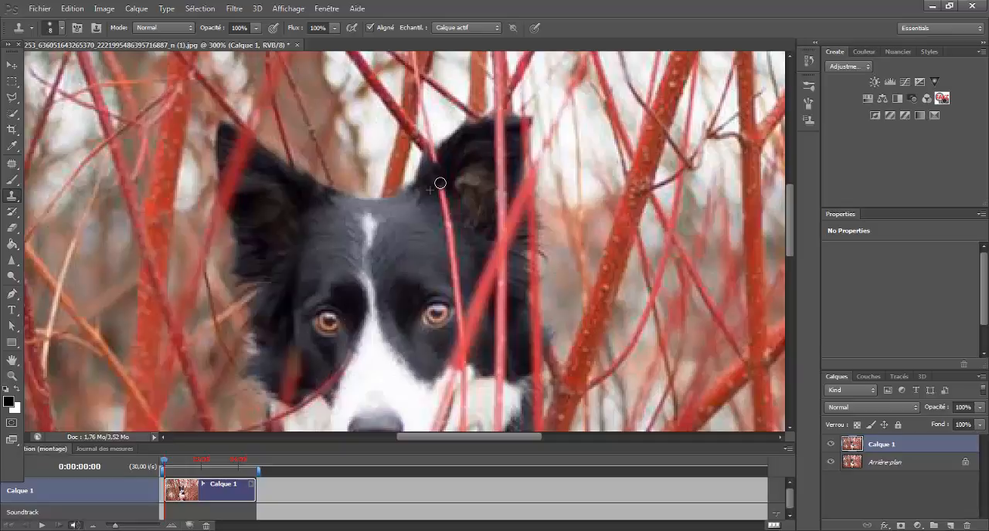
# Try cloning over the thin branch crossing the dog's right-hand ear, stepping back after each attempt
pyautogui.moveTo(439, 184)
pyautogui.mouseDown()
pyautogui.moveTo(460, 321)
pyautogui.moveTo(452, 296)
pyautogui.moveTo(452, 311)
pyautogui.moveTo(441, 295)
pyautogui.moveTo(447, 313)
pyautogui.moveTo(436, 297)
pyautogui.moveTo(424, 328)
pyautogui.mouseUp()
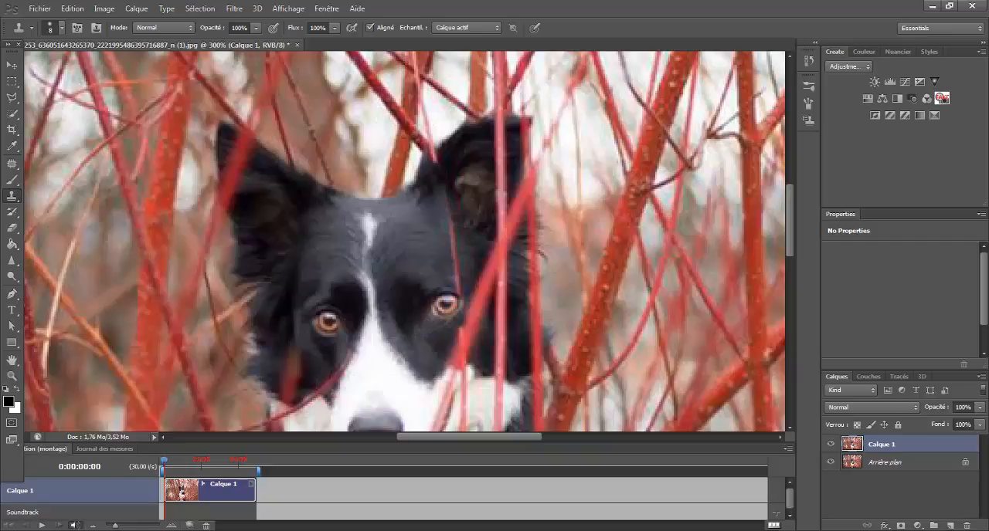
pyautogui.click(82, 9)
pyautogui.click(96, 43)
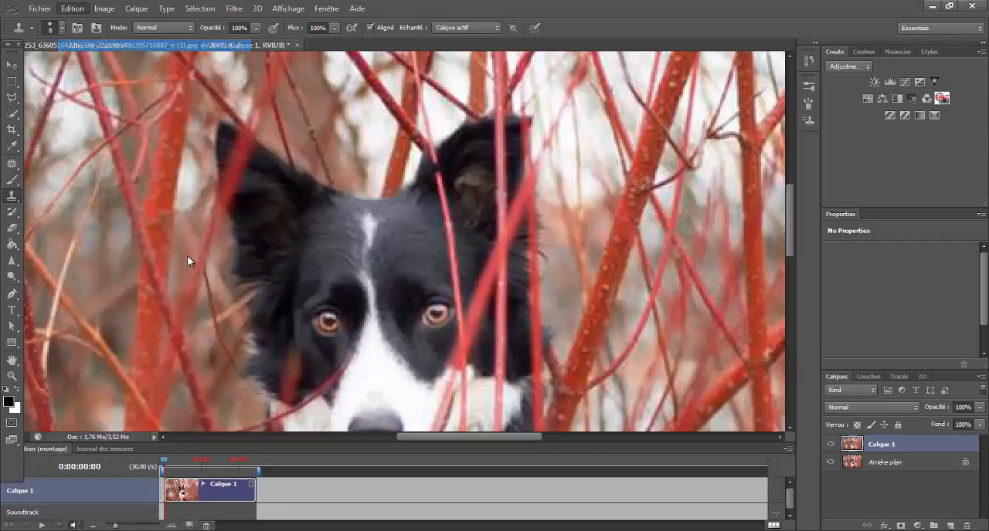
pyautogui.moveTo(438, 172)
pyautogui.mouseDown()
pyautogui.moveTo(446, 225)
pyautogui.moveTo(429, 214)
pyautogui.mouseUp()
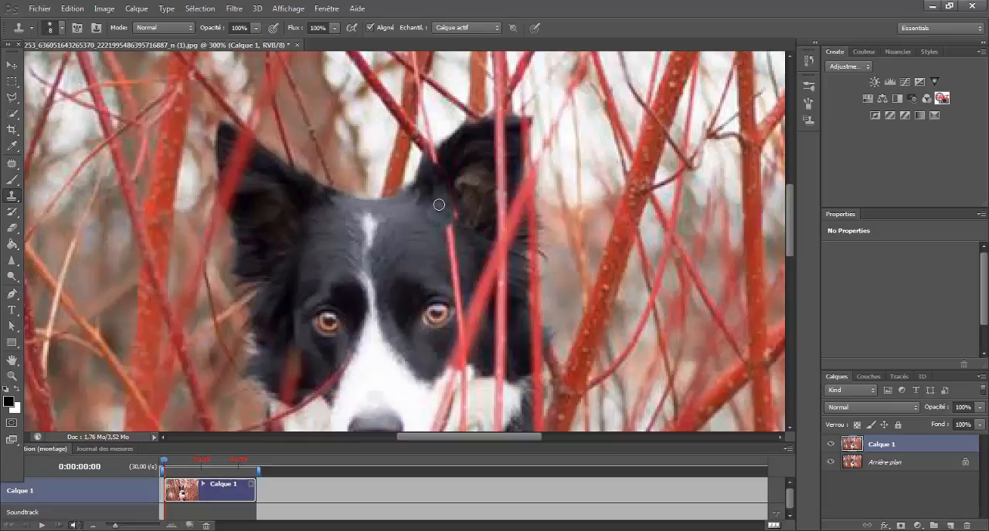
pyautogui.click(65, 9)
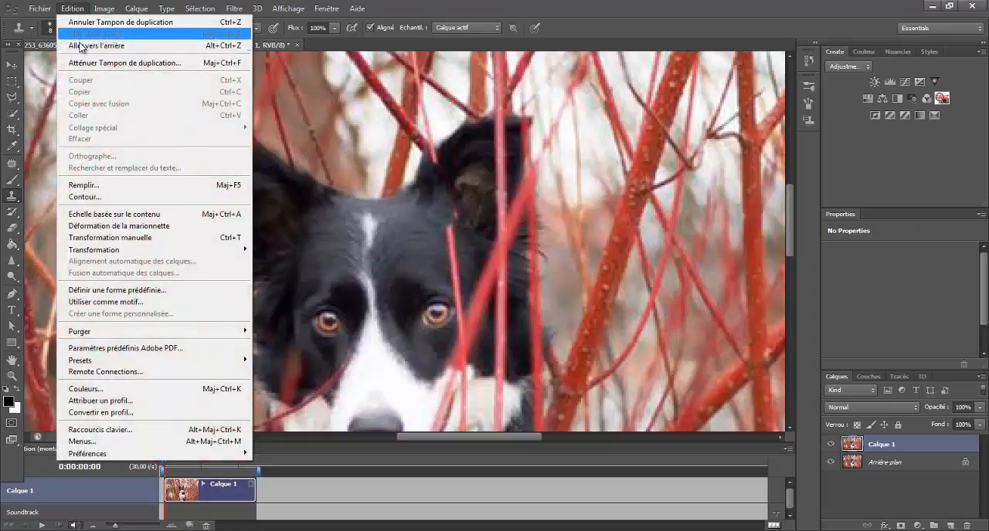
pyautogui.click(82, 44)
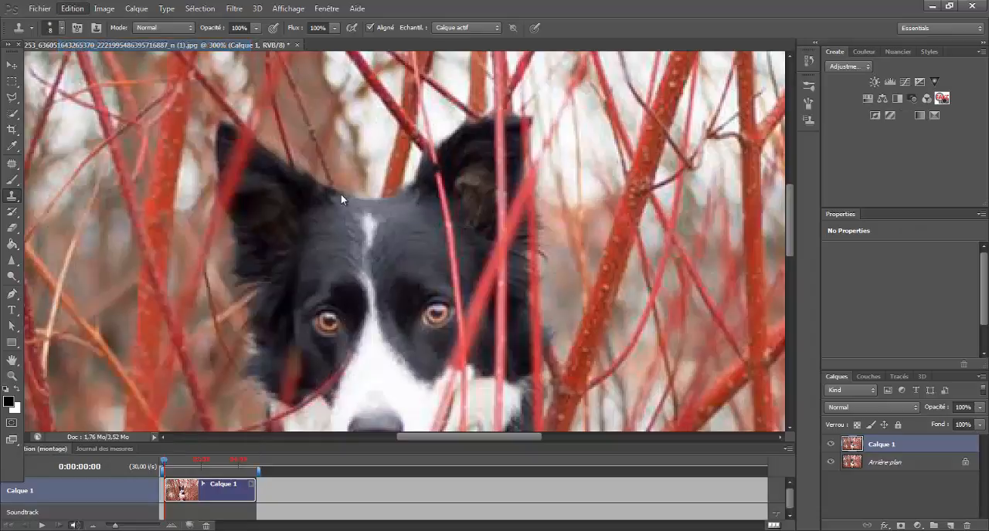
# Clone over the thin branch crossing the base of the dog's right-hand ear
pyautogui.moveTo(444, 211)
pyautogui.mouseDown()
pyautogui.moveTo(436, 179)
pyautogui.moveTo(443, 220)
pyautogui.moveTo(436, 205)
pyautogui.moveTo(448, 193)
pyautogui.moveTo(454, 216)
pyautogui.moveTo(446, 182)
pyautogui.moveTo(448, 210)
pyautogui.mouseUp()
pyautogui.keyDown('alt'); pyautogui.click(437, 205); pyautogui.keyUp('alt')
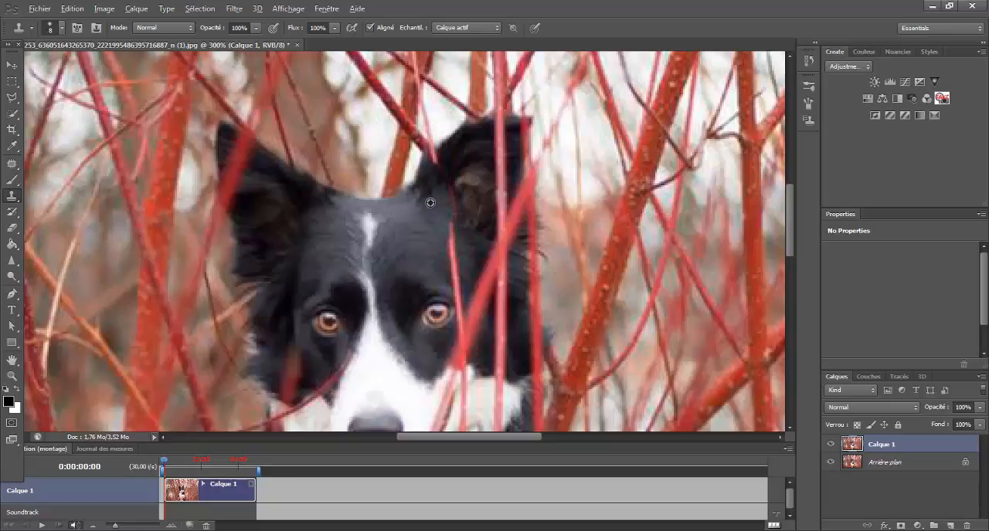
pyautogui.keyDown('alt'); pyautogui.click(430, 202); pyautogui.keyUp('alt')
pyautogui.moveTo(446, 195)
pyautogui.mouseDown()
pyautogui.moveTo(450, 228)
pyautogui.moveTo(453, 210)
pyautogui.mouseUp()
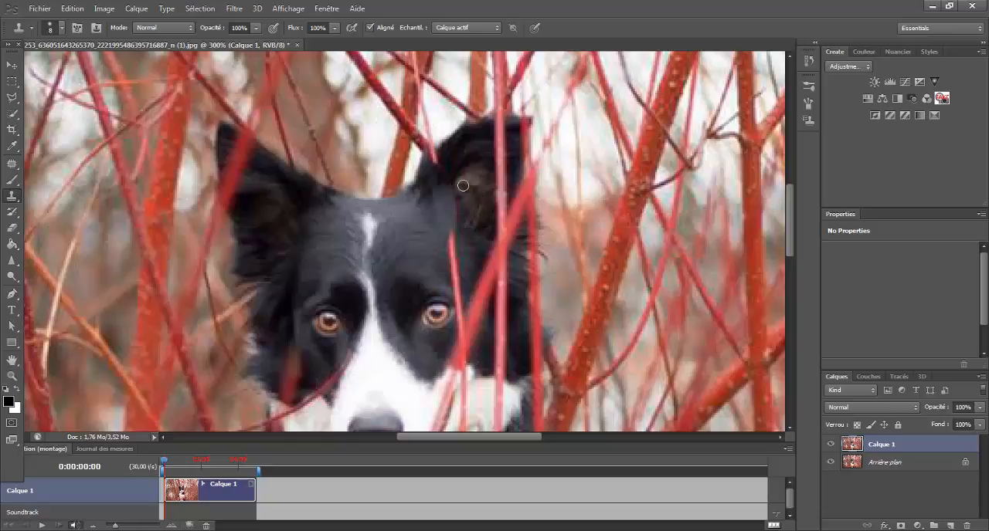
pyautogui.moveTo(463, 186)
pyautogui.mouseDown()
pyautogui.moveTo(475, 174)
pyautogui.moveTo(454, 186)
pyautogui.mouseUp()
pyautogui.keyDown('alt'); pyautogui.click(475, 175); pyautogui.keyUp('alt')
pyautogui.keyDown('alt'); pyautogui.click(468, 201); pyautogui.keyUp('alt')
pyautogui.click(460, 216)
pyautogui.click(472, 211)
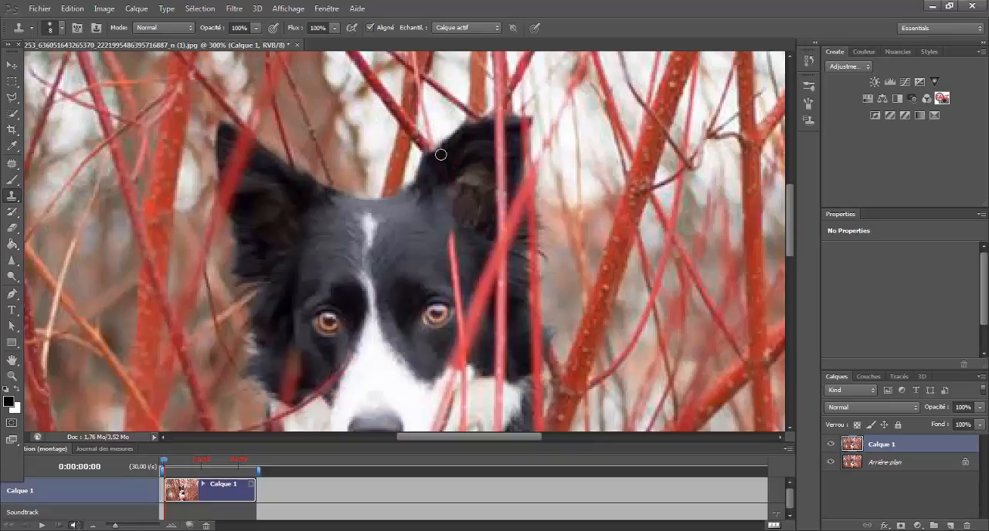
# Continue cloning the branch away between the right-hand ear and the dog's right-hand eye
pyautogui.moveTo(437, 163); pyautogui.dragTo(433, 160)
pyautogui.moveTo(449, 258); pyautogui.dragTo(456, 230)
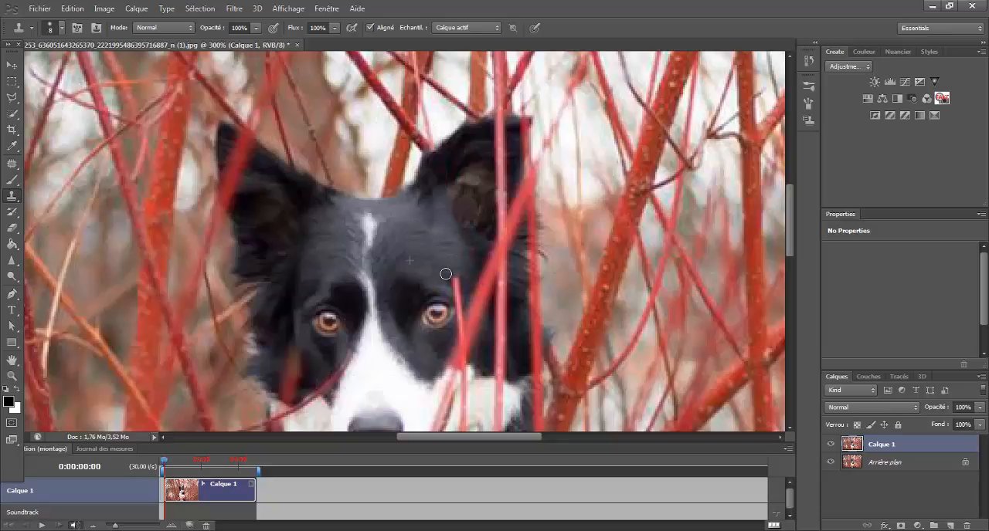
pyautogui.moveTo(791, 217); pyautogui.dragTo(792, 231)
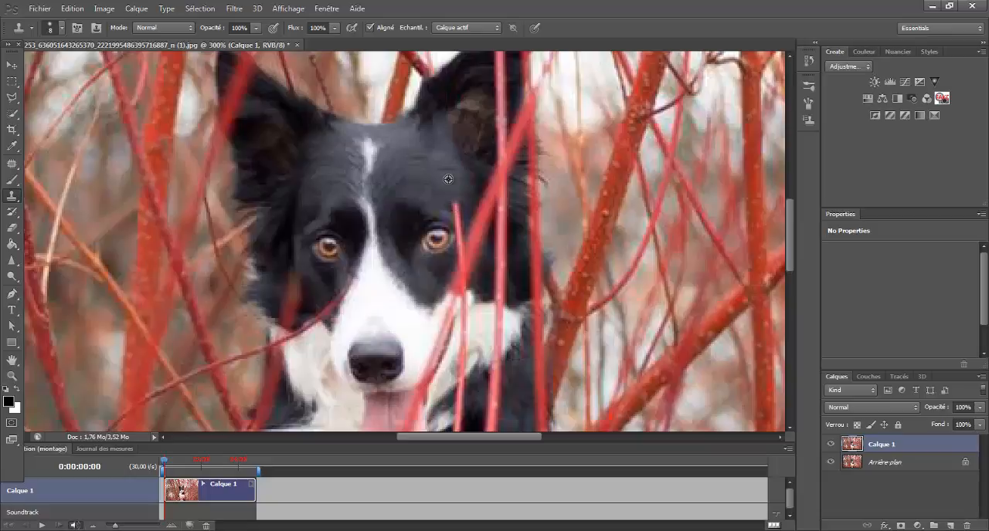
pyautogui.moveTo(453, 205); pyautogui.dragTo(458, 211)
pyautogui.moveTo(458, 250); pyautogui.dragTo(456, 252)
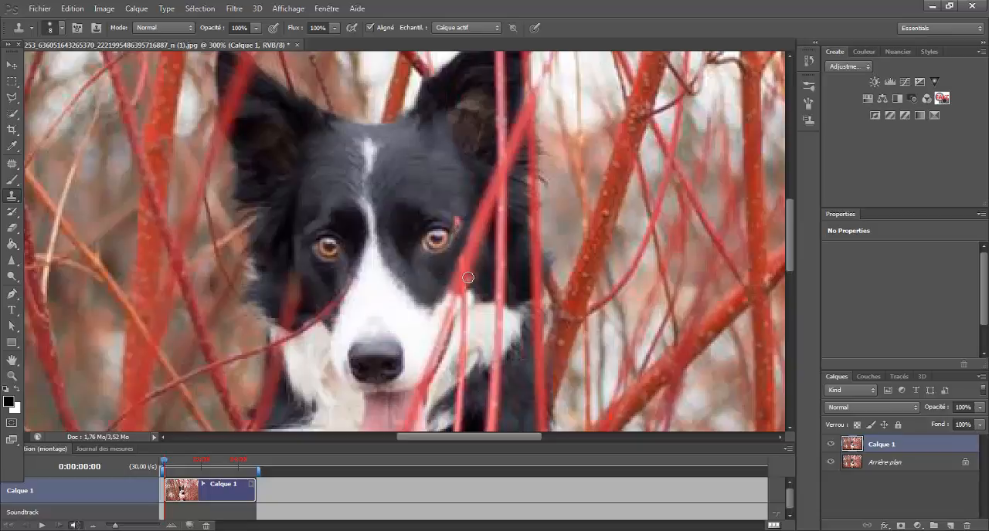
pyautogui.click(459, 231)
pyautogui.moveTo(790, 223)
pyautogui.mouseDown()
pyautogui.moveTo(790, 210)
pyautogui.moveTo(790, 231)
pyautogui.mouseUp()
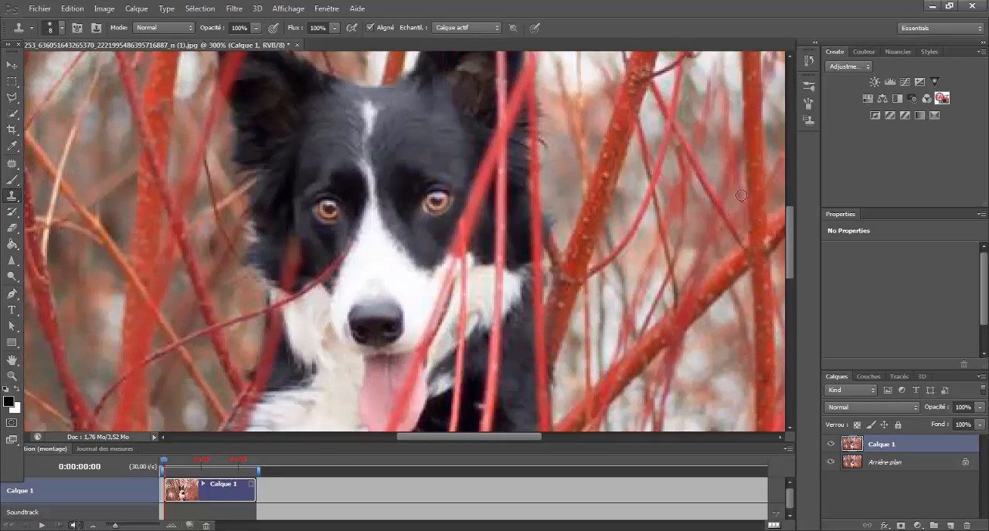
# Clone away the branch crossing the dog's left-hand cheek below the eye
pyautogui.moveTo(791, 239); pyautogui.dragTo(789, 215)
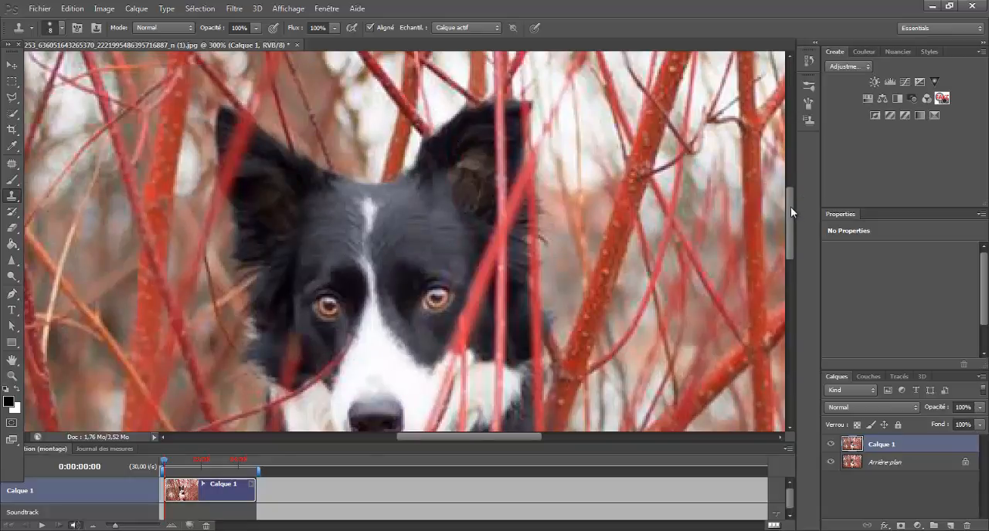
pyautogui.moveTo(790, 207); pyautogui.dragTo(791, 230)
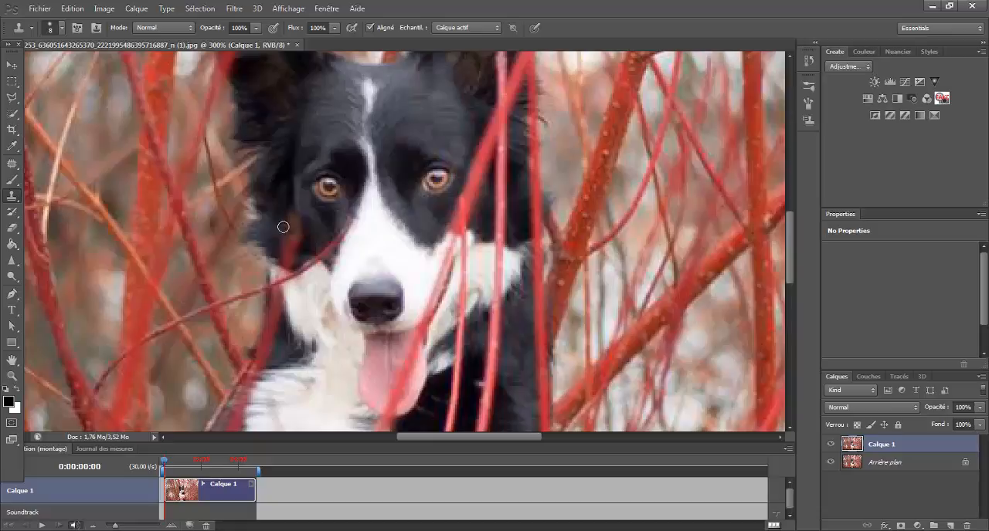
pyautogui.keyDown('alt'); pyautogui.click(277, 196); pyautogui.keyUp('alt')
pyautogui.moveTo(290, 235); pyautogui.dragTo(289, 247)
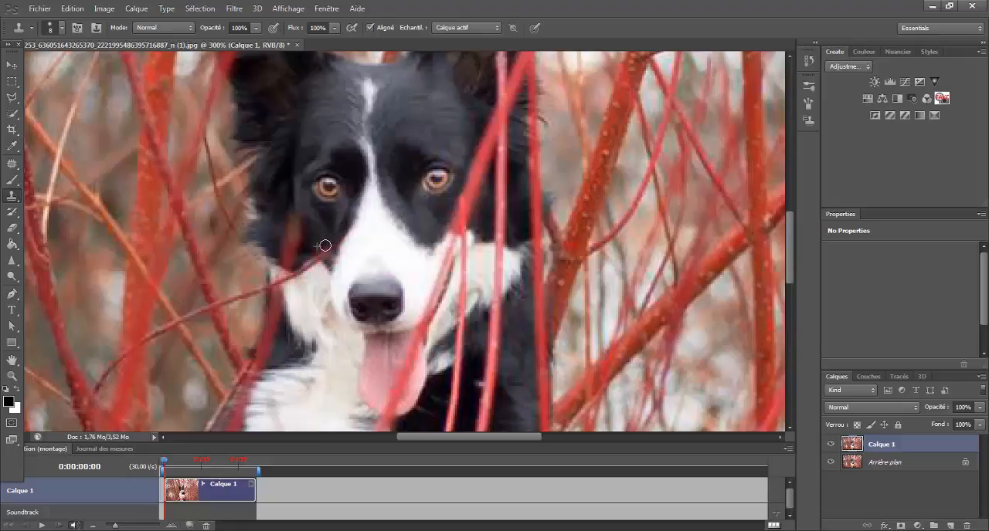
pyautogui.keyDown('alt'); pyautogui.click(321, 241); pyautogui.keyUp('alt')
pyautogui.moveTo(336, 244); pyautogui.dragTo(326, 253)
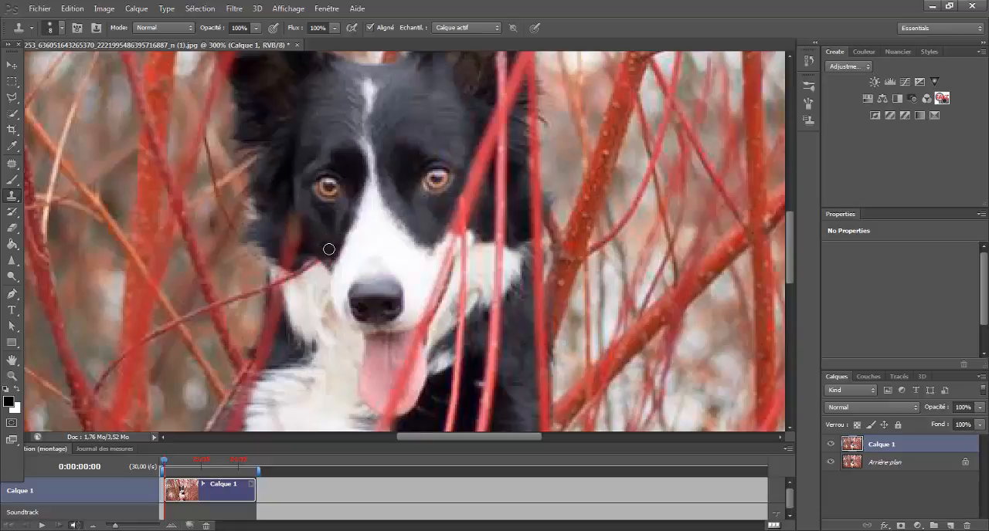
pyautogui.click(299, 286)
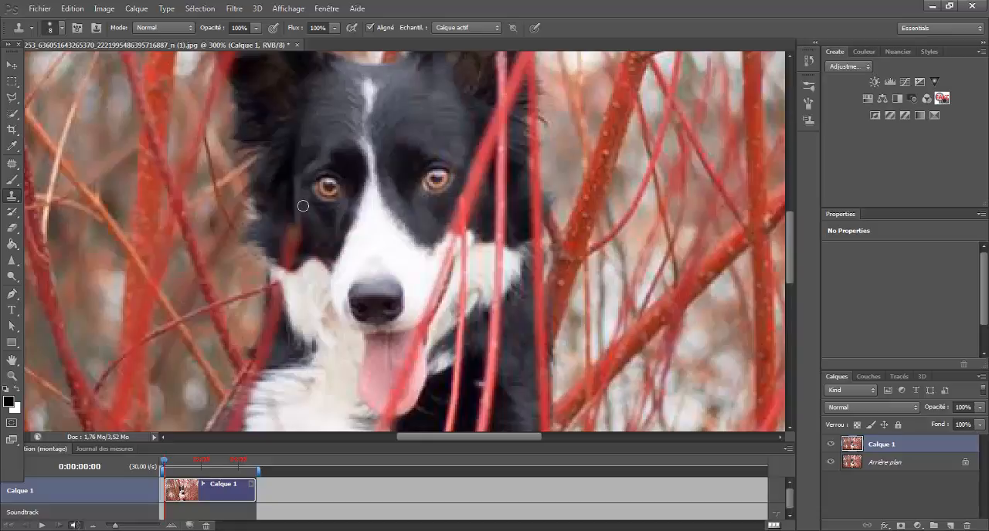
pyautogui.moveTo(304, 227); pyautogui.dragTo(305, 235)
pyautogui.moveTo(293, 231); pyautogui.dragTo(296, 240)
# Resample a clone source and keep retouching the left-hand cheek, stepping back one stroke
pyautogui.press('alt')
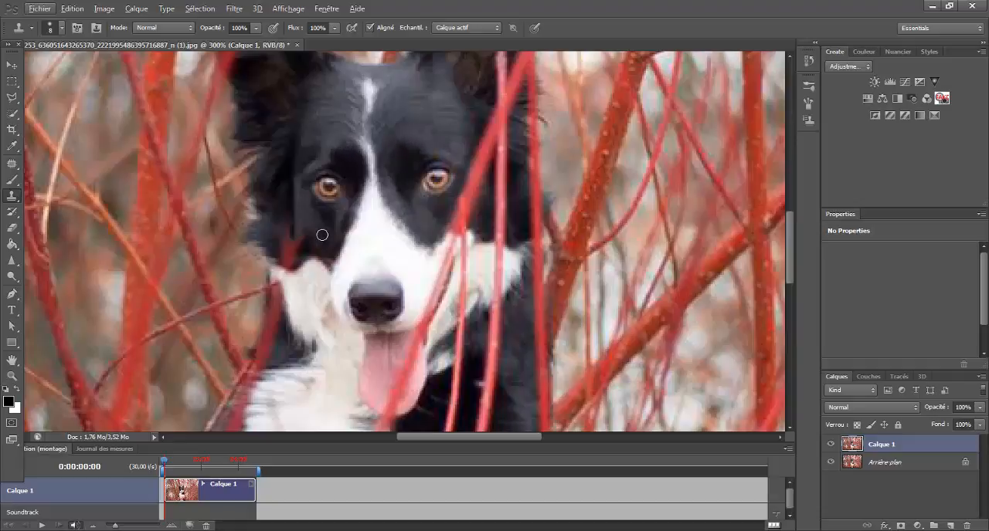
pyautogui.keyDown('alt'); pyautogui.click(304, 217); pyautogui.keyUp('alt')
pyautogui.moveTo(305, 234); pyautogui.dragTo(307, 248)
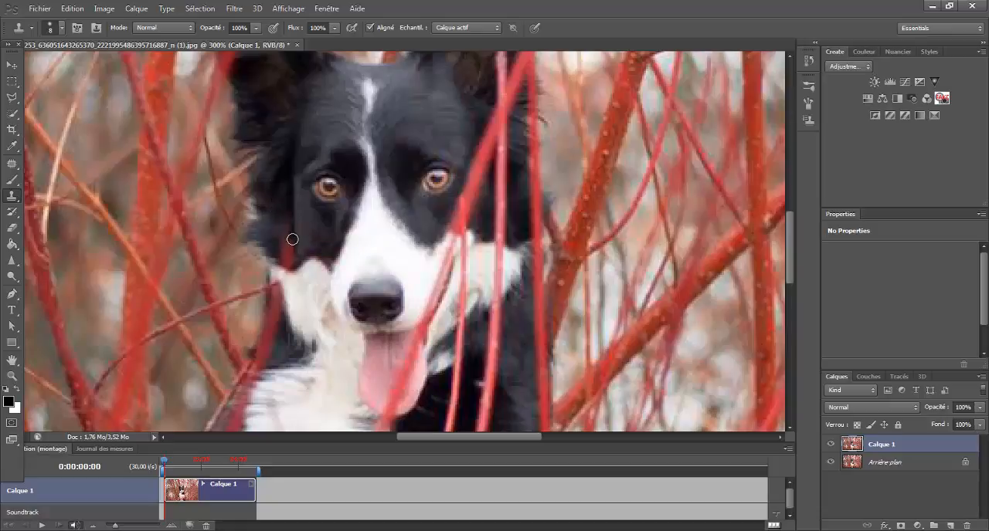
pyautogui.moveTo(287, 224)
pyautogui.mouseDown()
pyautogui.moveTo(274, 239)
pyautogui.moveTo(287, 258)
pyautogui.moveTo(275, 227)
pyautogui.moveTo(293, 258)
pyautogui.moveTo(282, 260)
pyautogui.moveTo(333, 287)
pyautogui.moveTo(323, 248)
pyautogui.moveTo(320, 281)
pyautogui.moveTo(305, 252)
pyautogui.moveTo(306, 276)
pyautogui.mouseUp()
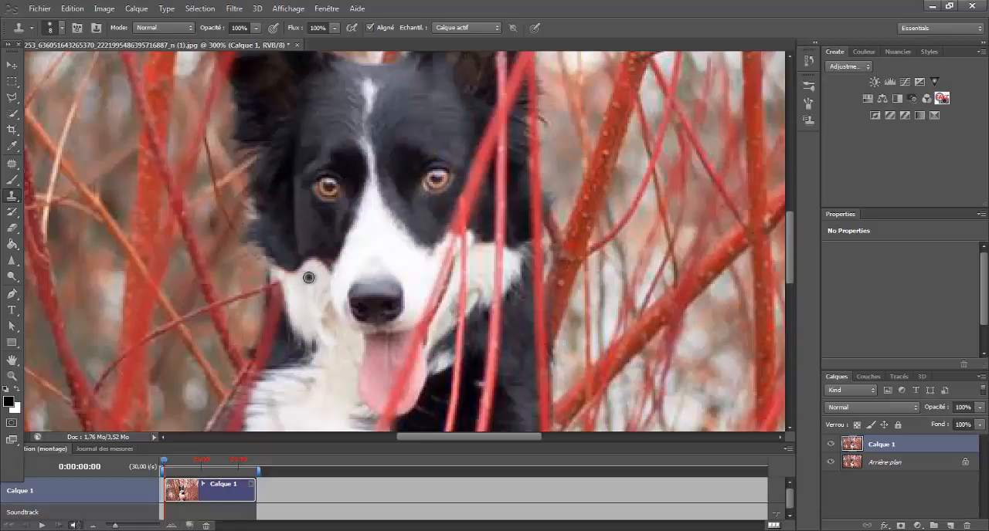
pyautogui.keyDown('alt'); pyautogui.click(309, 275); pyautogui.keyUp('alt')
pyautogui.moveTo(311, 264)
pyautogui.mouseDown()
pyautogui.moveTo(280, 275)
pyautogui.moveTo(302, 286)
pyautogui.mouseUp()
pyautogui.click(71, 8)
pyautogui.click(85, 44)
pyautogui.keyDown('alt'); pyautogui.click(289, 284); pyautogui.keyUp('alt')
# Toggle the retouched layer's visibility to compare it with the original photo
pyautogui.moveTo(790, 263)
pyautogui.mouseDown()
pyautogui.moveTo(789, 240)
pyautogui.moveTo(788, 254)
pyautogui.mouseUp()
pyautogui.click(11, 376)
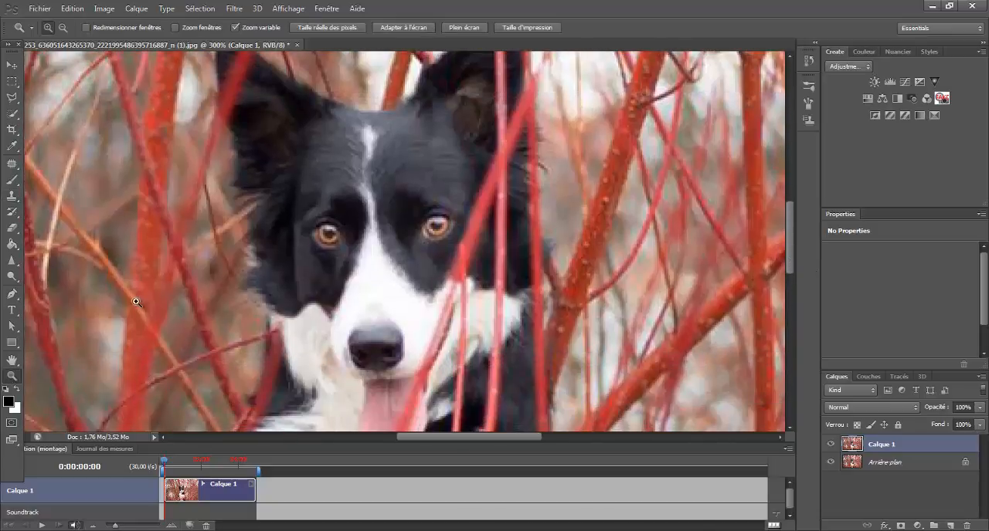
pyautogui.click(403, 27)
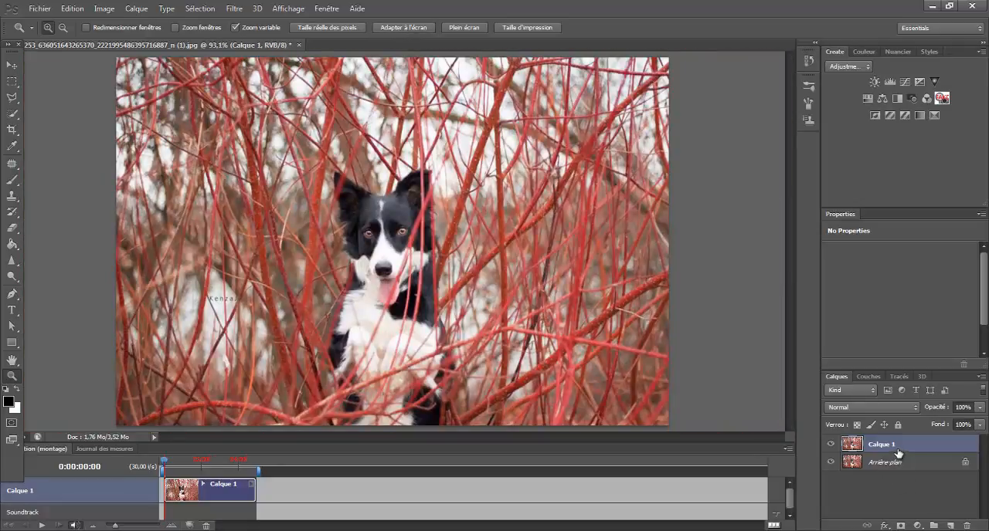
pyautogui.click(831, 445)
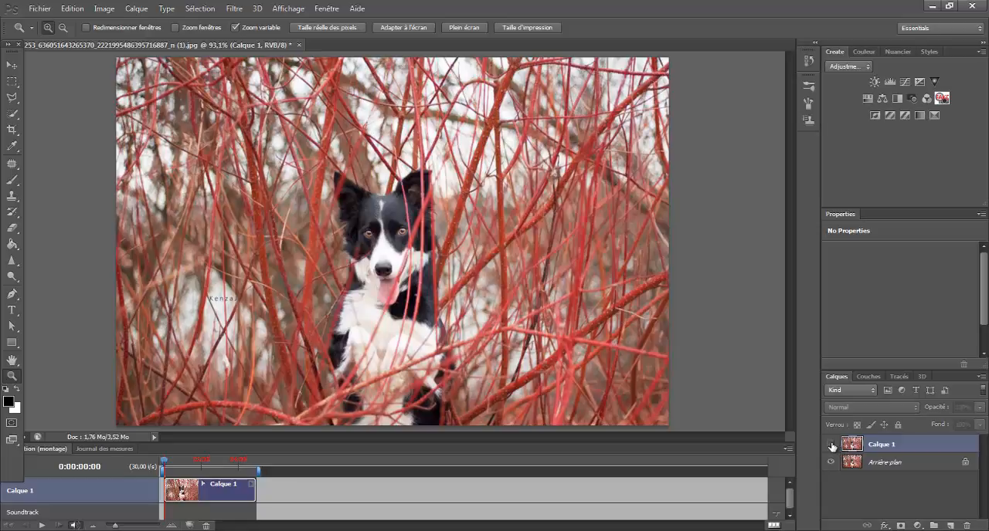
pyautogui.click(831, 445)
pyautogui.click(831, 445)
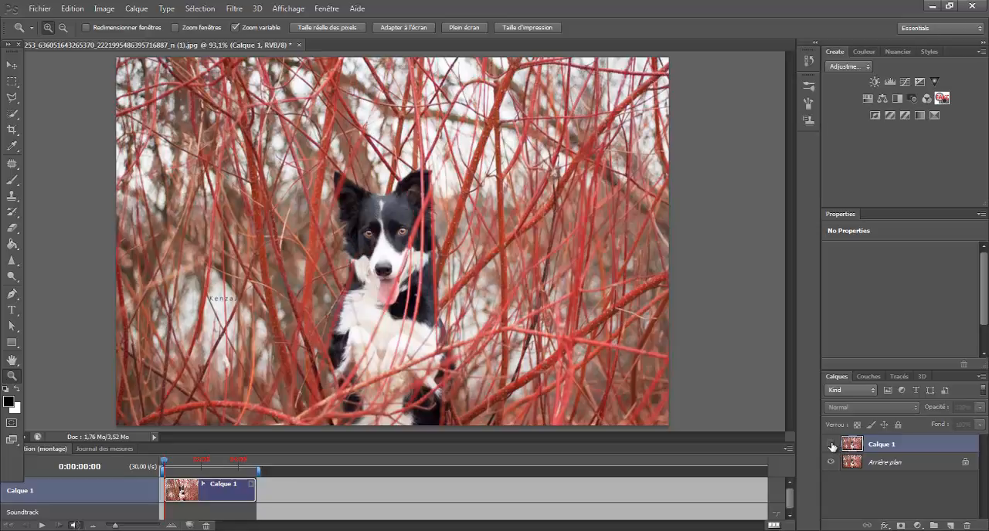
pyautogui.click(831, 445)
pyautogui.click(831, 446)
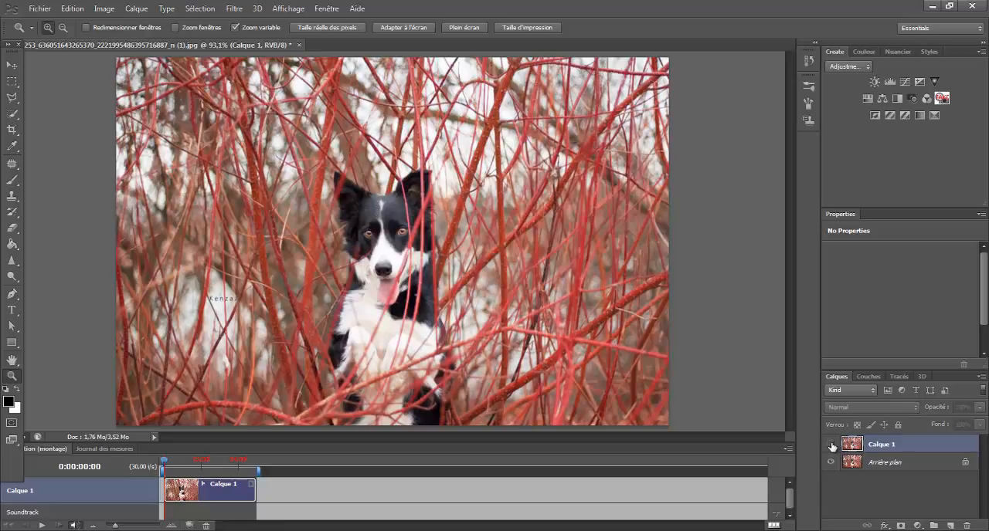
# Show the retouched layer again and clone away the branch along the edge of the dog's right-hand ear
pyautogui.click(832, 446)
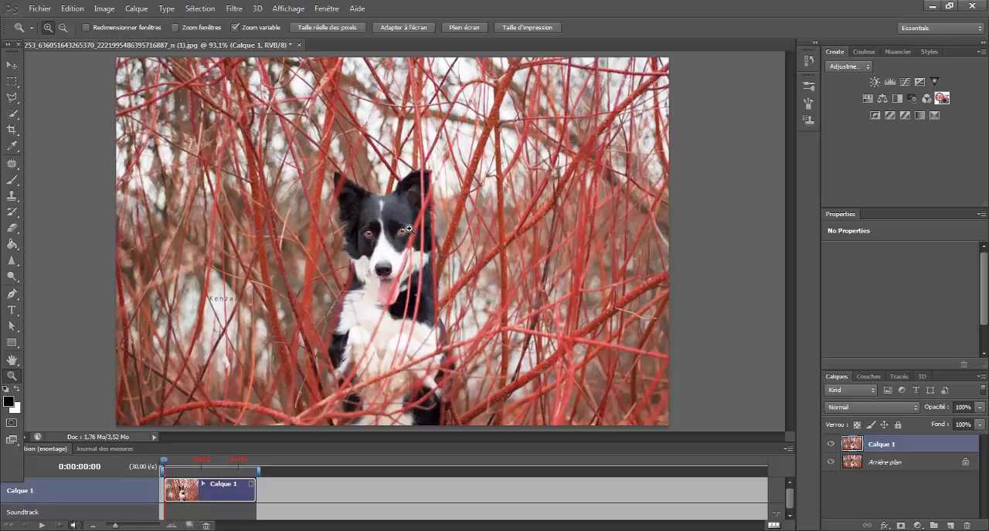
pyautogui.moveTo(409, 228); pyautogui.dragTo(467, 119)
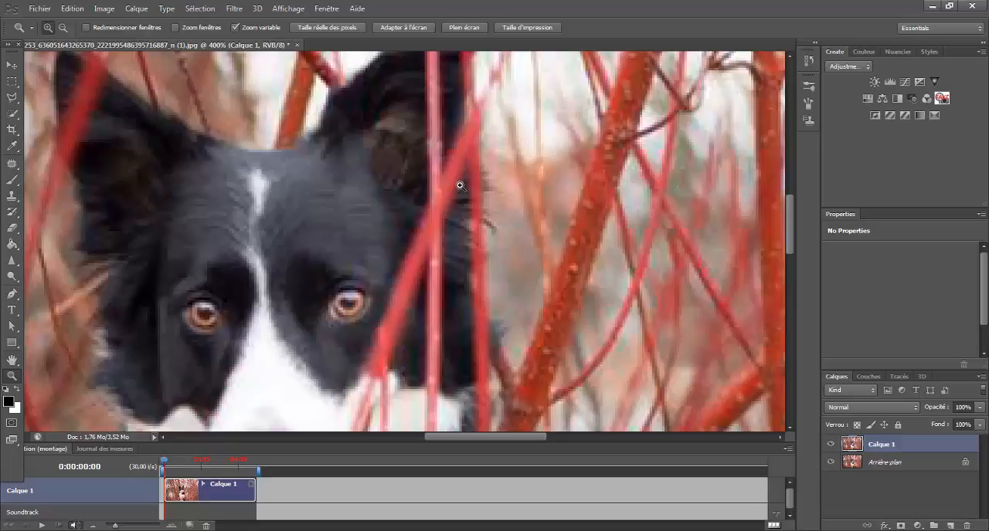
pyautogui.click(12, 199)
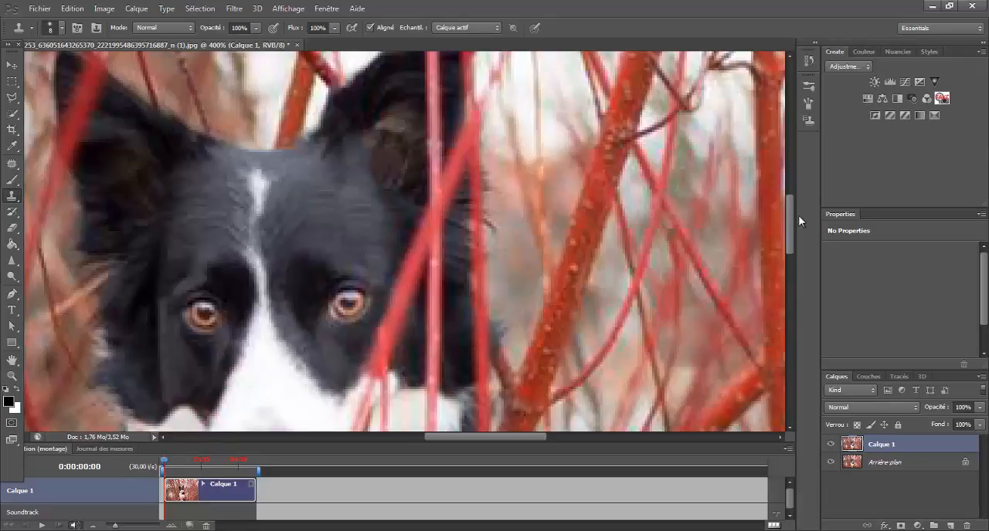
pyautogui.moveTo(790, 216); pyautogui.dragTo(790, 212)
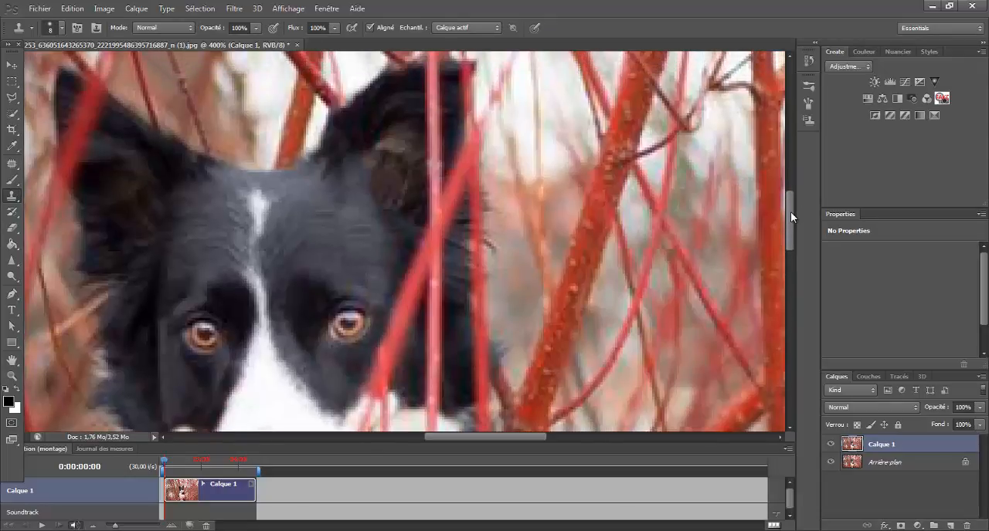
pyautogui.press('alt')
pyautogui.keyDown('alt'); pyautogui.click(453, 123); pyautogui.keyUp('alt')
pyautogui.moveTo(457, 152); pyautogui.dragTo(454, 165)
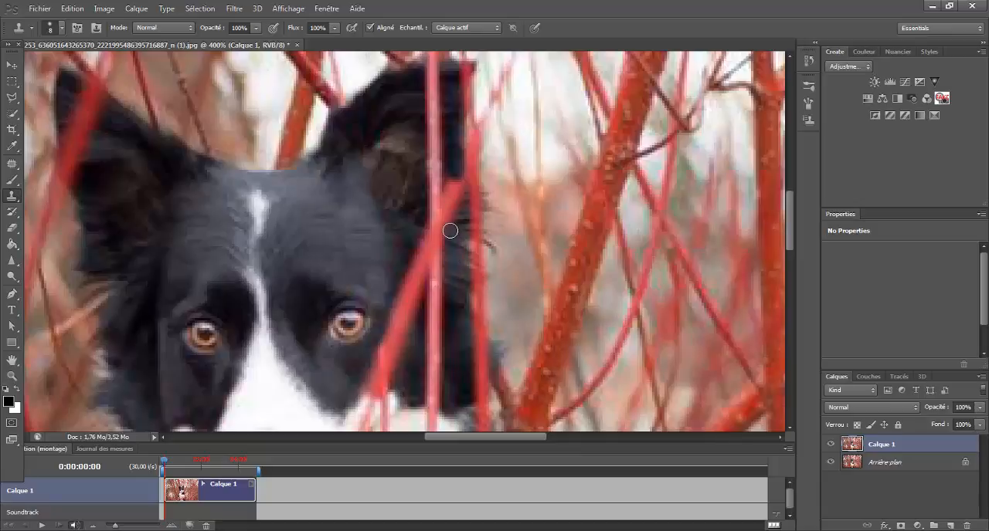
pyautogui.moveTo(450, 231); pyautogui.dragTo(455, 201)
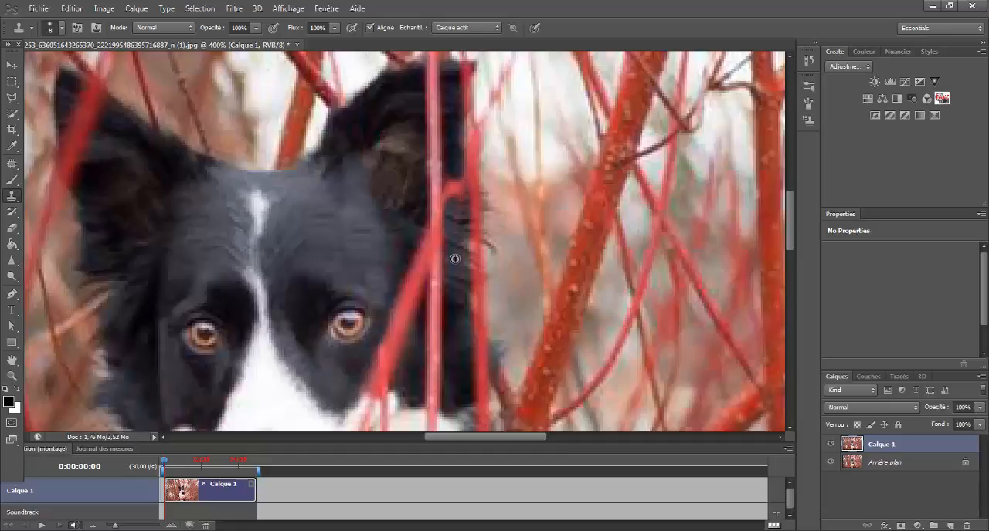
pyautogui.moveTo(456, 216); pyautogui.dragTo(458, 201)
pyautogui.moveTo(459, 207); pyautogui.dragTo(457, 189)
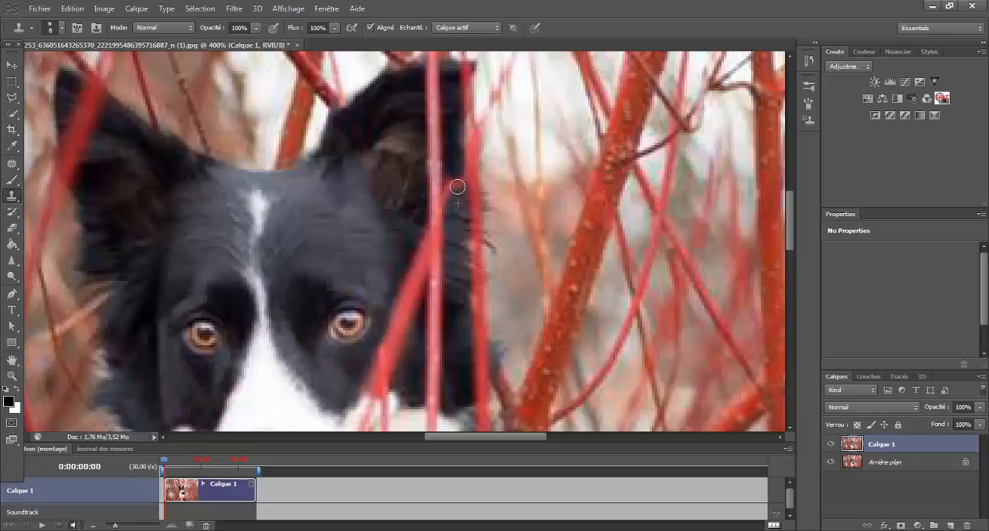
# Continue cloning the branch downward from the ear toward the dog's right-hand eye
pyautogui.keyDown('alt'); pyautogui.click(455, 276); pyautogui.keyUp('alt')
pyautogui.moveTo(457, 211)
pyautogui.mouseDown()
pyautogui.moveTo(451, 182)
pyautogui.moveTo(460, 191)
pyautogui.mouseUp()
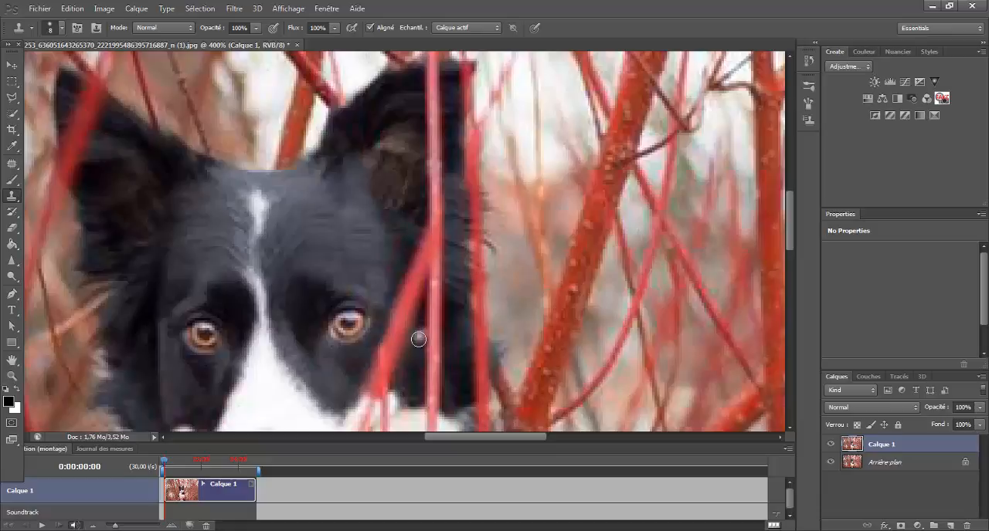
pyautogui.moveTo(418, 236)
pyautogui.mouseDown()
pyautogui.moveTo(419, 276)
pyautogui.moveTo(421, 226)
pyautogui.moveTo(426, 299)
pyautogui.mouseUp()
pyautogui.keyDown('alt'); pyautogui.click(422, 227); pyautogui.keyUp('alt')
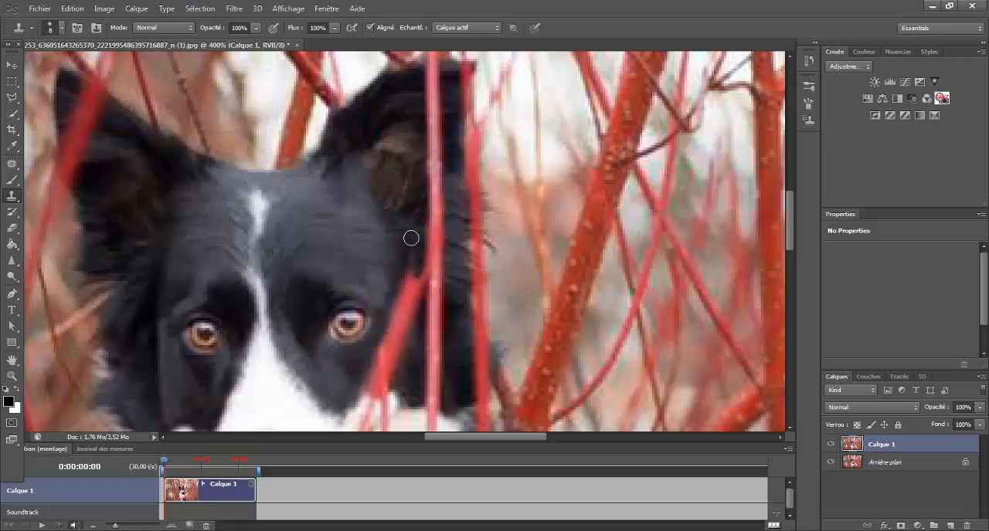
pyautogui.keyDown('alt'); pyautogui.click(411, 229); pyautogui.keyUp('alt')
pyautogui.keyDown('alt'); pyautogui.click(426, 208); pyautogui.keyUp('alt')
pyautogui.moveTo(425, 251)
pyautogui.mouseDown()
pyautogui.moveTo(424, 273)
pyautogui.moveTo(410, 251)
pyautogui.moveTo(408, 276)
pyautogui.mouseUp()
pyautogui.keyDown('alt'); pyautogui.click(393, 253); pyautogui.keyUp('alt')
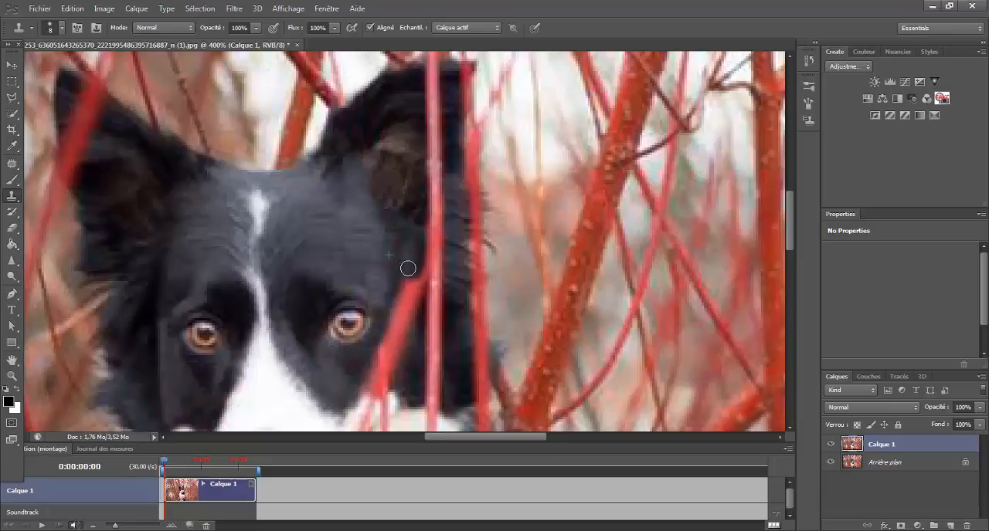
pyautogui.moveTo(409, 271)
pyautogui.mouseDown()
pyautogui.moveTo(406, 287)
pyautogui.moveTo(412, 263)
pyautogui.moveTo(412, 307)
pyautogui.moveTo(411, 293)
pyautogui.mouseUp()
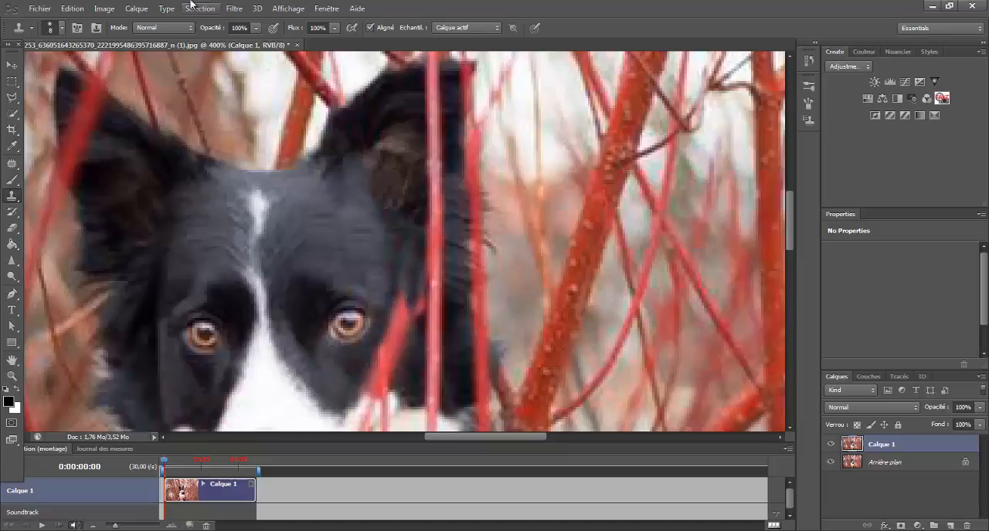
pyautogui.click(276, 225)
pyautogui.click(73, 9)
pyautogui.click(88, 45)
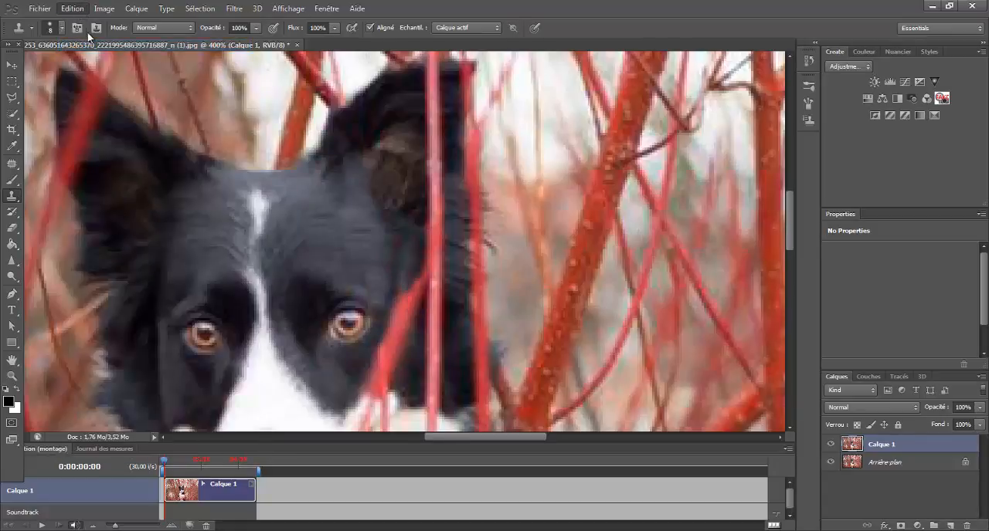
pyautogui.click(80, 8)
pyautogui.click(88, 45)
pyautogui.click(72, 9)
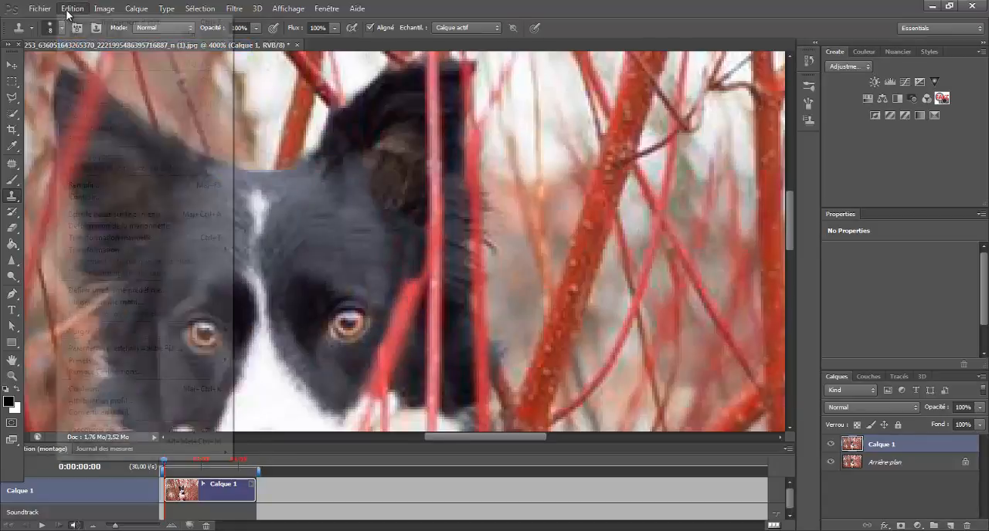
pyautogui.click(80, 45)
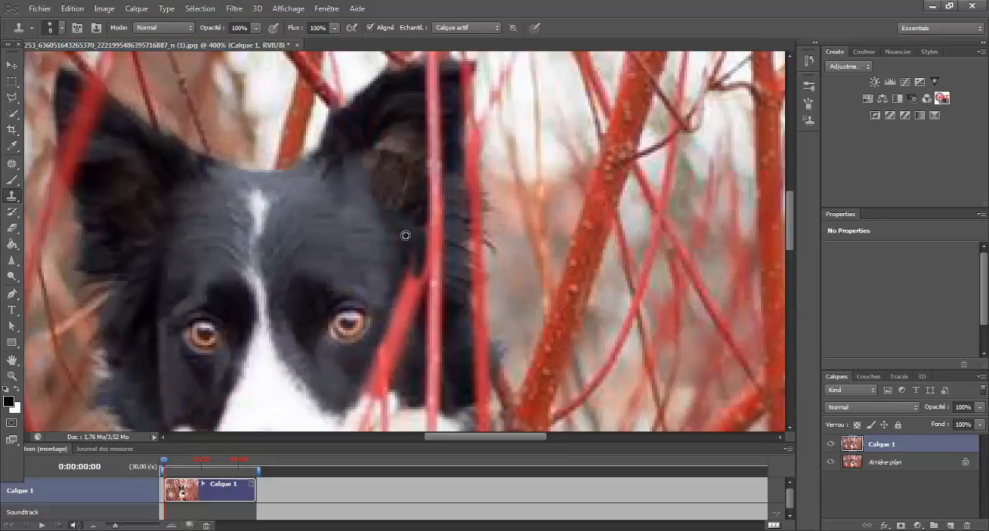
# Resample a clone source and clone away the branch beside the dog's right-hand eye
pyautogui.keyDown('alt'); pyautogui.click(405, 236); pyautogui.keyUp('alt')
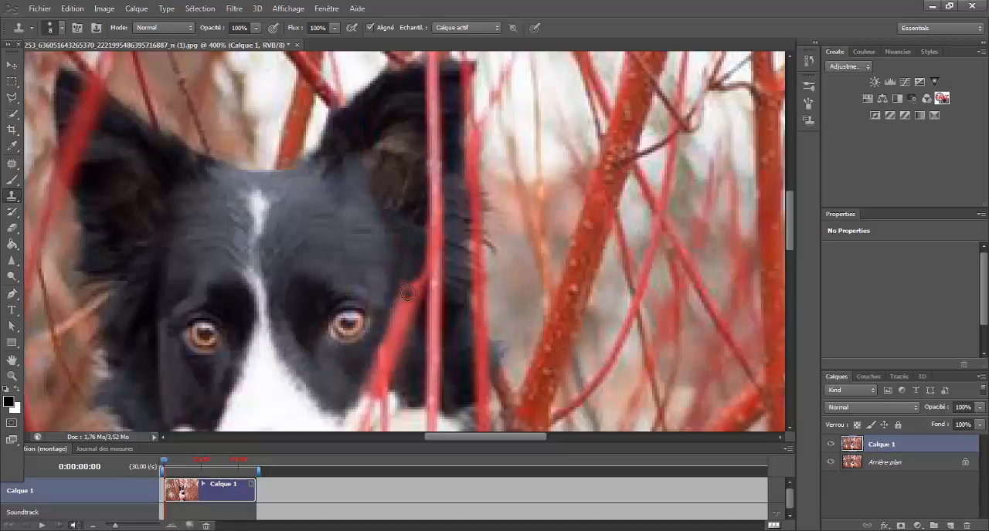
pyautogui.keyDown('alt'); pyautogui.click(389, 259); pyautogui.keyUp('alt')
pyautogui.moveTo(404, 277)
pyautogui.mouseDown()
pyautogui.moveTo(392, 309)
pyautogui.moveTo(404, 288)
pyautogui.moveTo(417, 289)
pyautogui.moveTo(417, 265)
pyautogui.mouseUp()
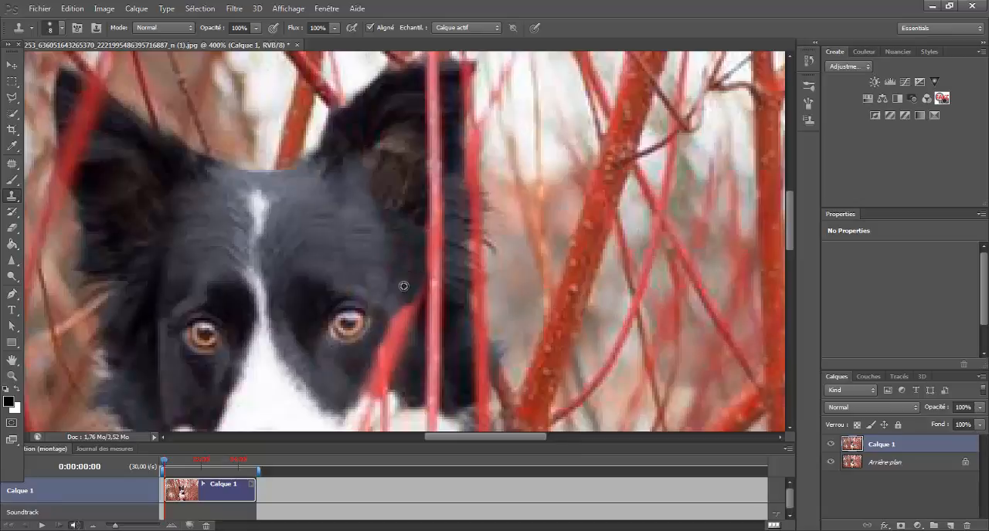
pyautogui.keyDown('alt'); pyautogui.click(407, 272); pyautogui.keyUp('alt')
pyautogui.click(418, 288)
pyautogui.moveTo(417, 299)
pyautogui.mouseDown()
pyautogui.moveTo(411, 324)
pyautogui.moveTo(407, 297)
pyautogui.mouseUp()
pyautogui.keyDown('alt'); pyautogui.click(408, 279); pyautogui.keyUp('alt')
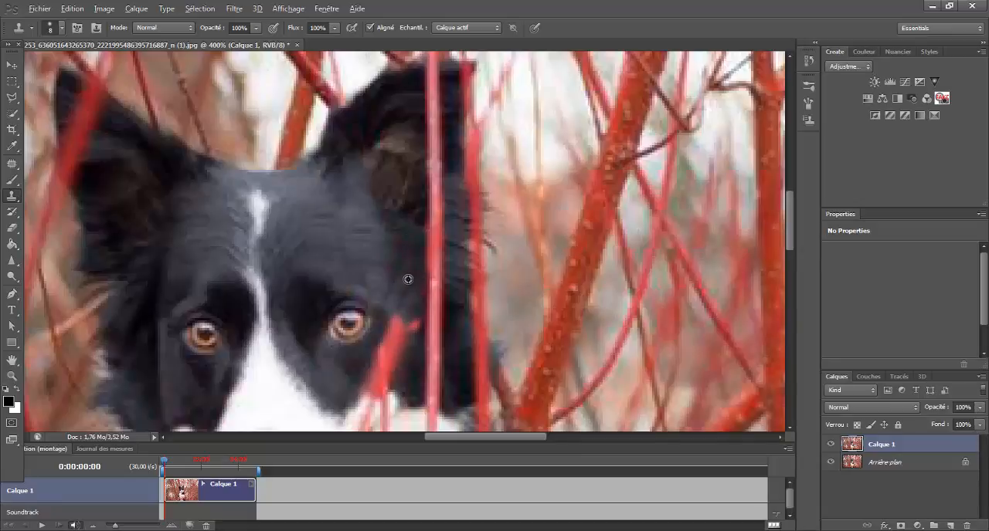
# Clone away the remaining branch below the right-hand eye toward the muzzle
pyautogui.moveTo(413, 331); pyautogui.dragTo(411, 337)
pyautogui.moveTo(406, 304)
pyautogui.mouseDown()
pyautogui.moveTo(405, 342)
pyautogui.moveTo(394, 325)
pyautogui.moveTo(397, 343)
pyautogui.moveTo(389, 329)
pyautogui.moveTo(381, 359)
pyautogui.moveTo(402, 328)
pyautogui.mouseUp()
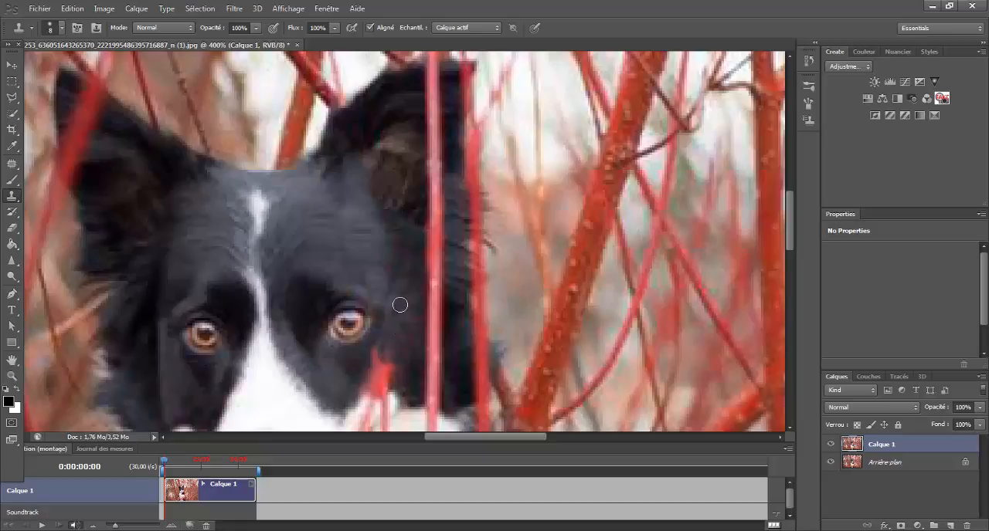
pyautogui.moveTo(399, 304)
pyautogui.mouseDown()
pyautogui.moveTo(404, 347)
pyautogui.moveTo(413, 317)
pyautogui.moveTo(393, 347)
pyautogui.mouseUp()
pyautogui.moveTo(346, 378)
pyautogui.mouseDown()
pyautogui.moveTo(370, 369)
pyautogui.moveTo(379, 350)
pyautogui.moveTo(369, 384)
pyautogui.moveTo(350, 383)
pyautogui.moveTo(380, 391)
pyautogui.moveTo(354, 375)
pyautogui.moveTo(384, 384)
pyautogui.mouseUp()
pyautogui.keyDown('alt'); pyautogui.click(350, 383); pyautogui.keyUp('alt')
pyautogui.keyDown('alt'); pyautogui.click(355, 375); pyautogui.keyUp('alt')
pyautogui.keyDown('alt'); pyautogui.click(360, 377); pyautogui.keyUp('alt')
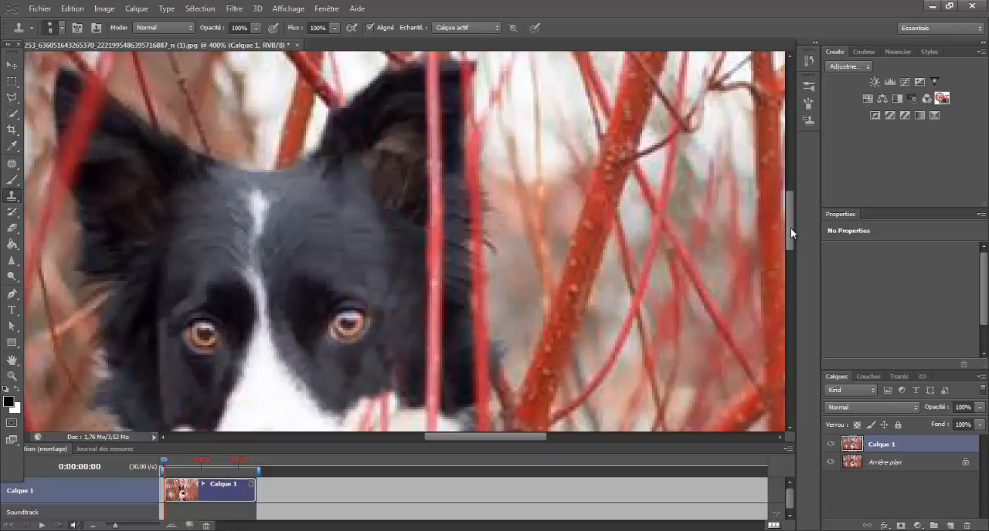
pyautogui.moveTo(791, 228)
pyautogui.mouseDown()
pyautogui.moveTo(792, 251)
pyautogui.moveTo(792, 235)
pyautogui.mouseUp()
pyautogui.click(11, 377)
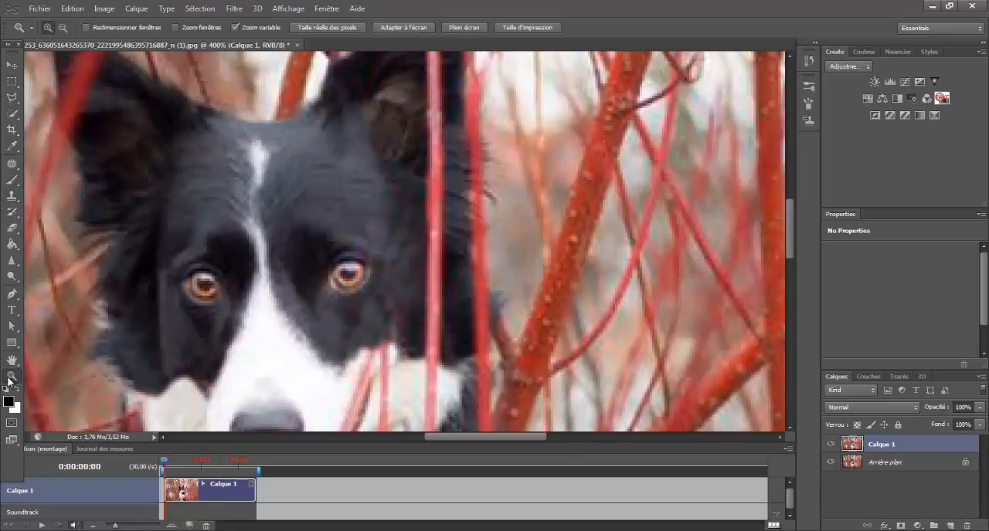
pyautogui.click(392, 33)
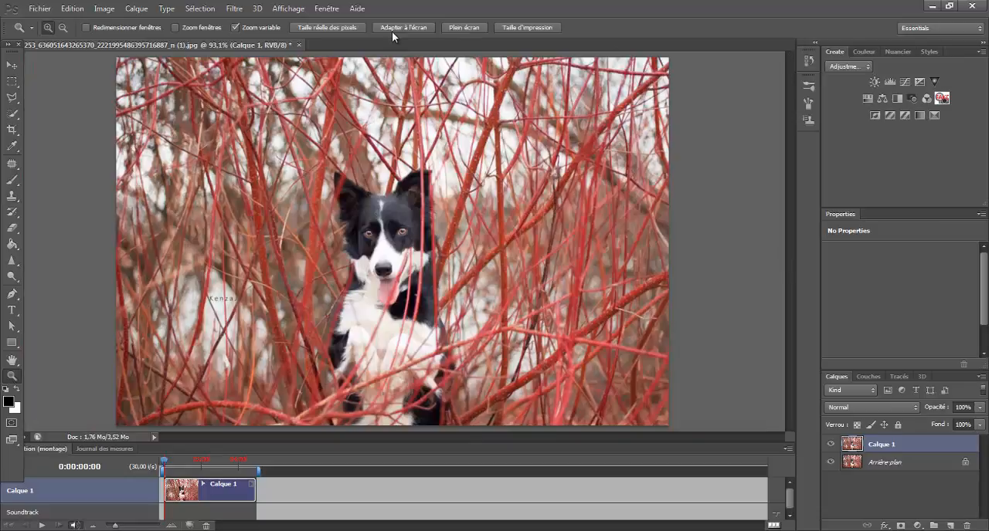
pyautogui.moveTo(409, 256); pyautogui.dragTo(409, 255)
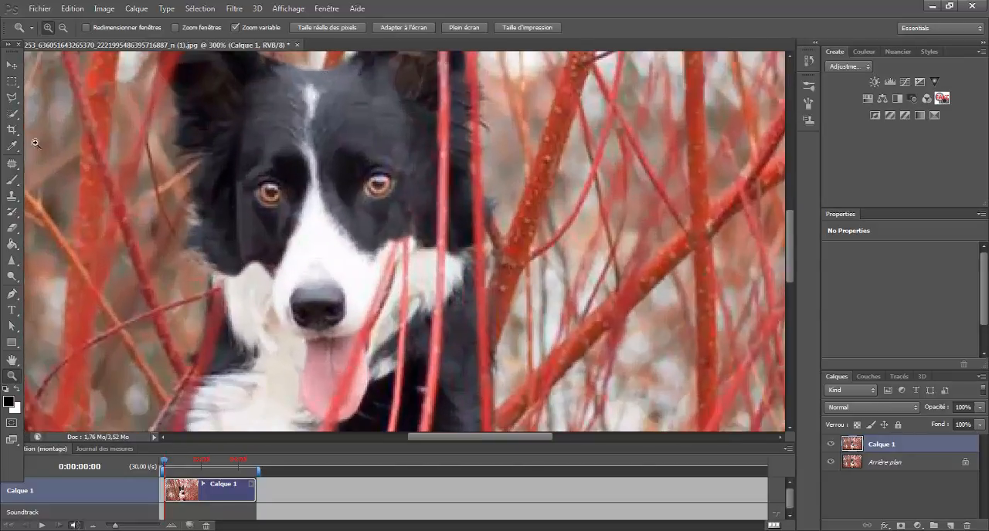
pyautogui.click(12, 164)
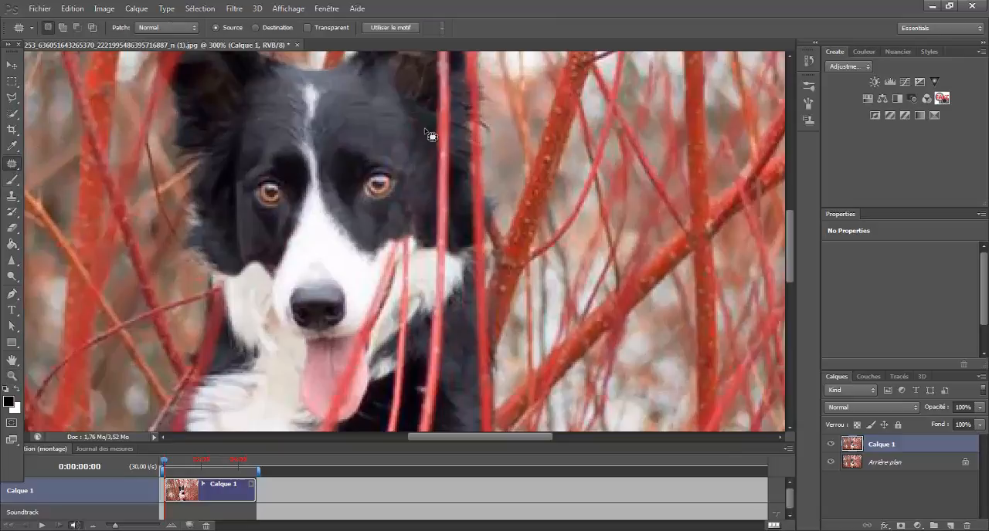
pyautogui.moveTo(424, 131)
pyautogui.mouseDown()
pyautogui.moveTo(407, 162)
pyautogui.moveTo(418, 170)
pyautogui.moveTo(431, 134)
pyautogui.moveTo(405, 147)
pyautogui.mouseUp()
pyautogui.hotkey('ctrl', 'd')
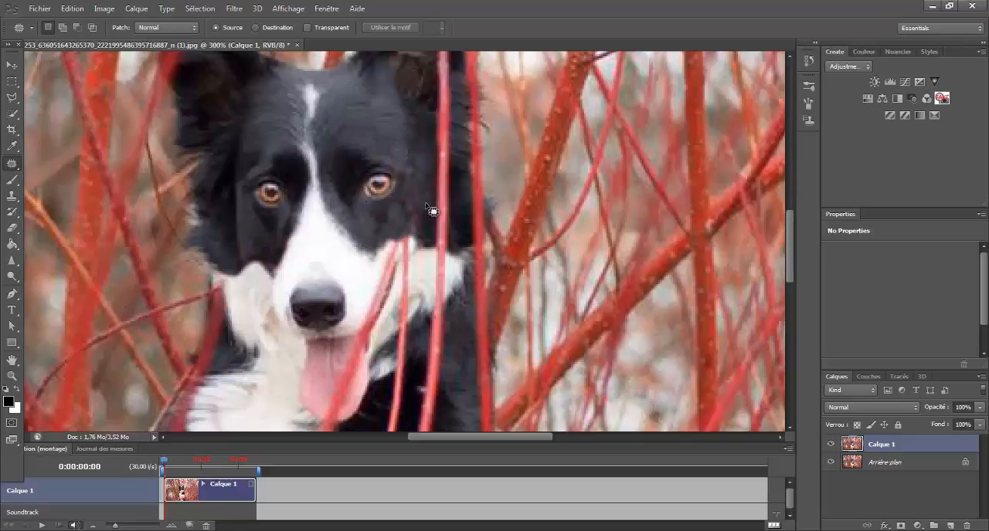
pyautogui.moveTo(425, 190)
pyautogui.mouseDown()
pyautogui.moveTo(413, 188)
pyautogui.moveTo(396, 212)
pyautogui.moveTo(423, 222)
pyautogui.moveTo(399, 140)
pyautogui.mouseUp()
pyautogui.hotkey('ctrl', 'd')
pyautogui.moveTo(375, 234)
pyautogui.mouseDown()
pyautogui.moveTo(396, 231)
pyautogui.moveTo(376, 229)
pyautogui.mouseUp()
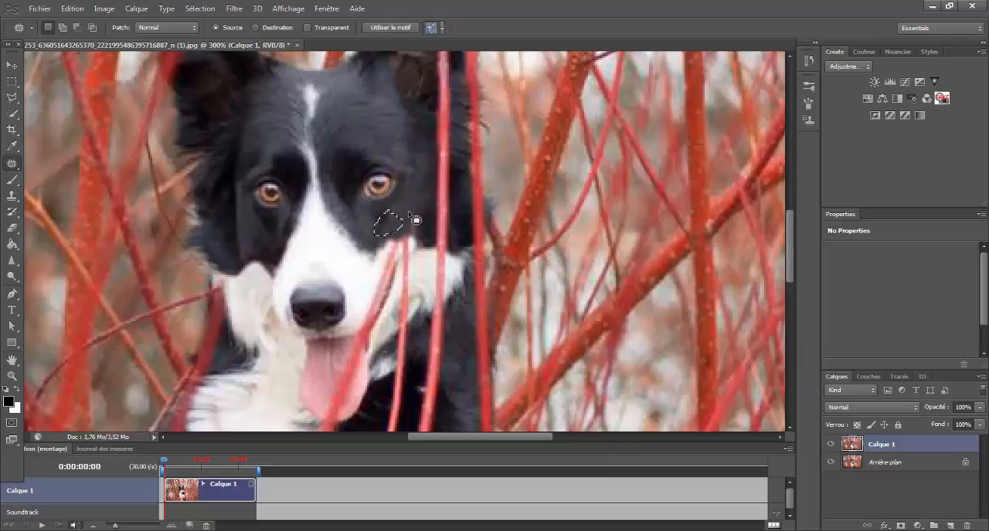
pyautogui.hotkey('ctrl', 'd')
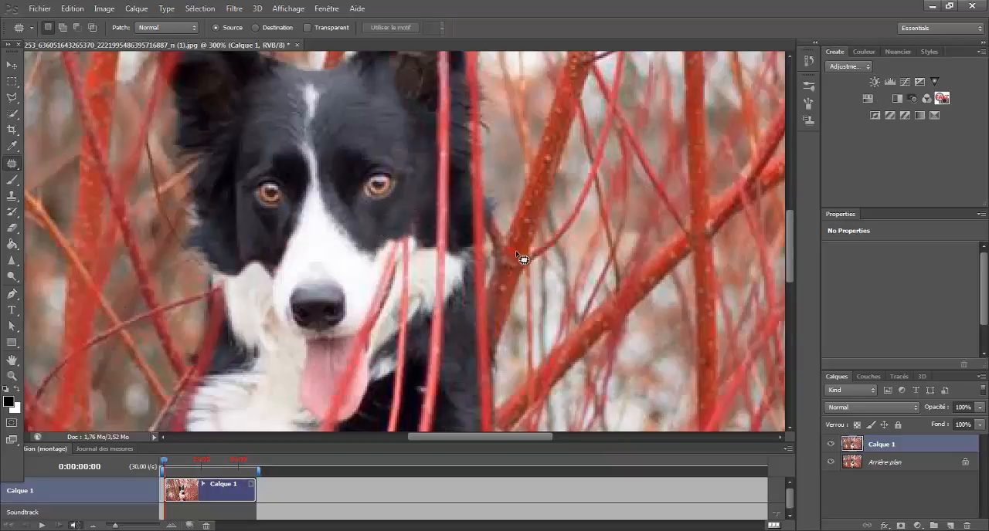
# Clone away the branch crossing the white cheek beside the dog's nose, undoing the last stroke
pyautogui.moveTo(788, 225); pyautogui.dragTo(789, 231)
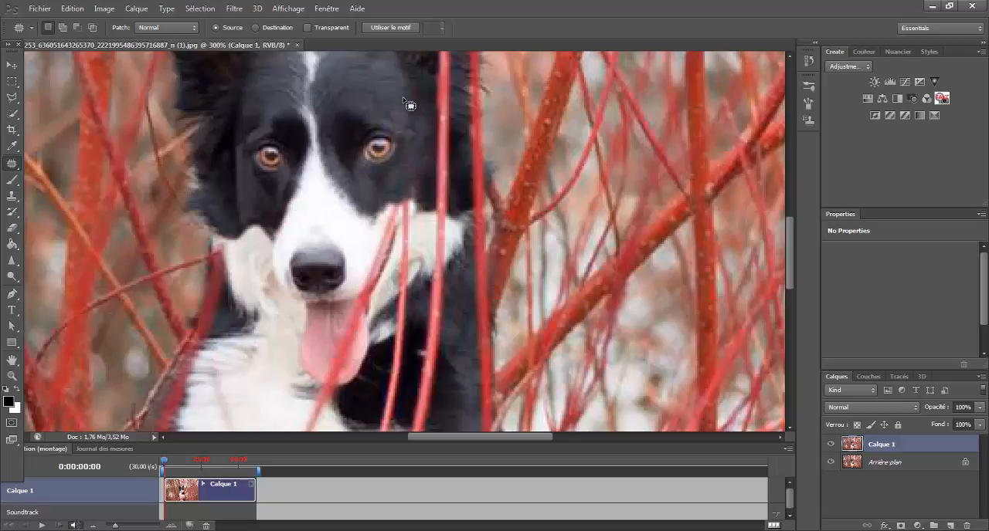
pyautogui.click(12, 197)
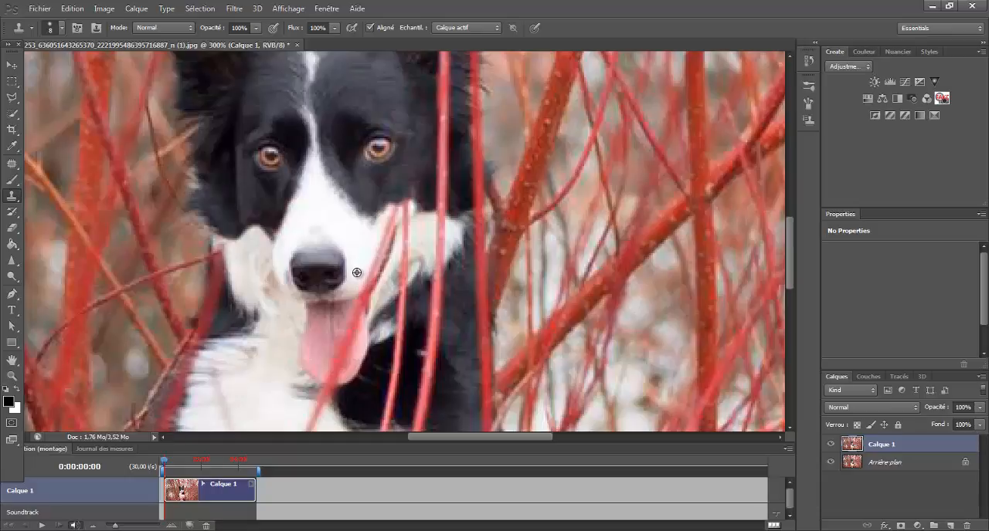
pyautogui.keyDown('alt'); pyautogui.click(356, 273); pyautogui.keyUp('alt')
pyautogui.moveTo(359, 288)
pyautogui.mouseDown()
pyautogui.moveTo(391, 215)
pyautogui.moveTo(392, 229)
pyautogui.moveTo(408, 227)
pyautogui.moveTo(406, 209)
pyautogui.mouseUp()
pyautogui.keyDown('alt'); pyautogui.click(365, 262); pyautogui.keyUp('alt')
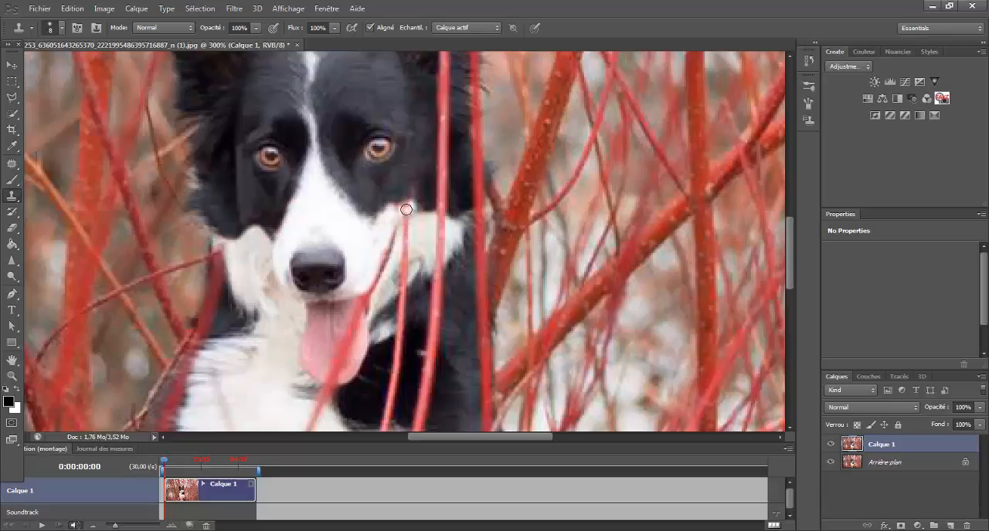
pyautogui.moveTo(401, 210)
pyautogui.mouseDown()
pyautogui.moveTo(363, 248)
pyautogui.moveTo(405, 207)
pyautogui.mouseUp()
pyautogui.hotkey('ctrl', 'z')
# Continue cloning that branch downward across the dark fur below the cheek
pyautogui.keyDown('alt'); pyautogui.click(363, 249); pyautogui.keyUp('alt')
pyautogui.moveTo(420, 223)
pyautogui.mouseDown()
pyautogui.moveTo(408, 221)
pyautogui.moveTo(403, 248)
pyautogui.moveTo(407, 225)
pyautogui.moveTo(400, 280)
pyautogui.mouseUp()
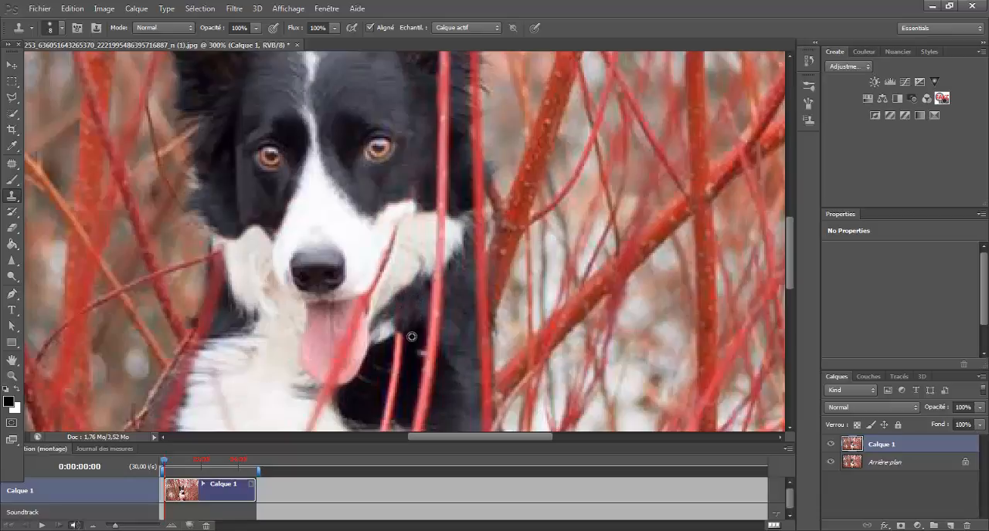
pyautogui.moveTo(402, 335); pyautogui.dragTo(392, 353)
pyautogui.moveTo(389, 355)
pyautogui.mouseDown()
pyautogui.moveTo(392, 366)
pyautogui.moveTo(399, 358)
pyautogui.mouseUp()
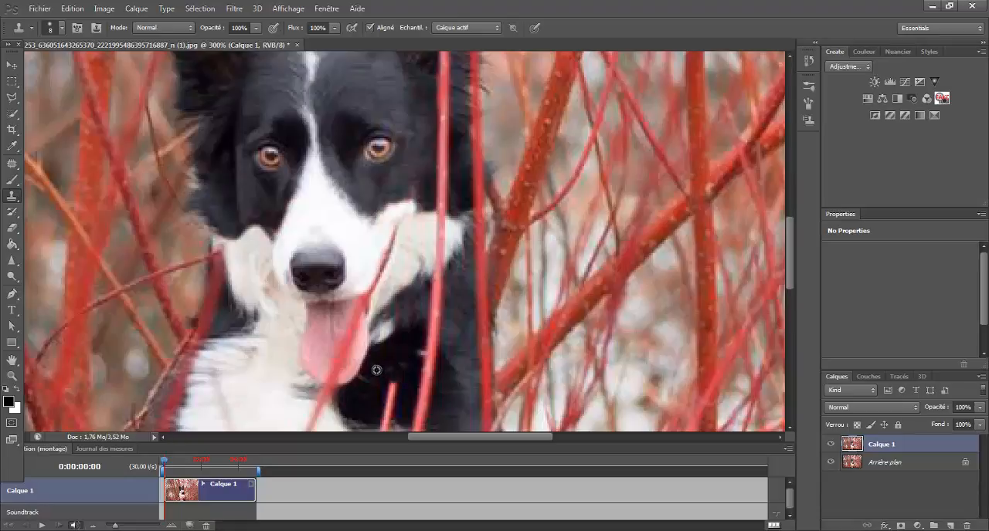
pyautogui.moveTo(388, 378)
pyautogui.mouseDown()
pyautogui.moveTo(384, 421)
pyautogui.moveTo(386, 390)
pyautogui.moveTo(388, 417)
pyautogui.moveTo(396, 390)
pyautogui.mouseUp()
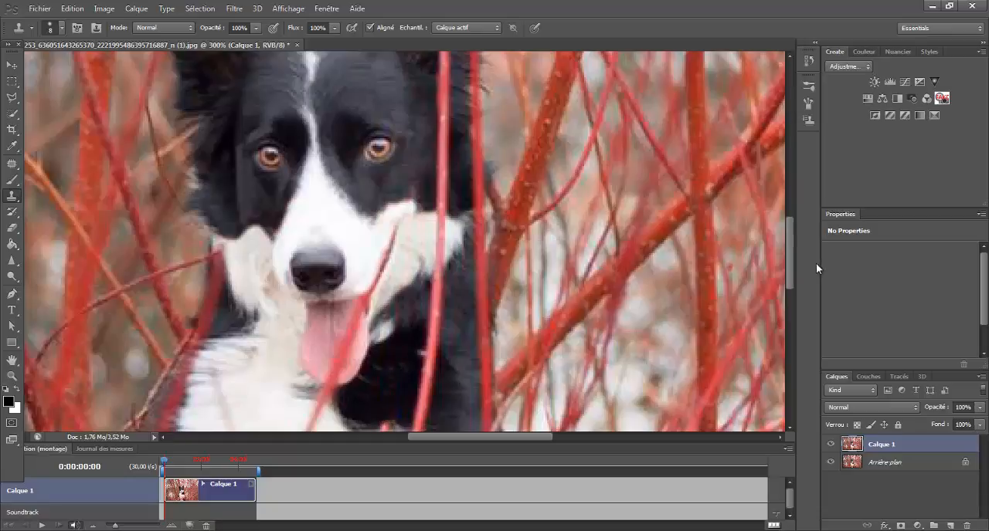
# Clone away the branch crossing the dog's tongue
pyautogui.moveTo(790, 255); pyautogui.dragTo(788, 284)
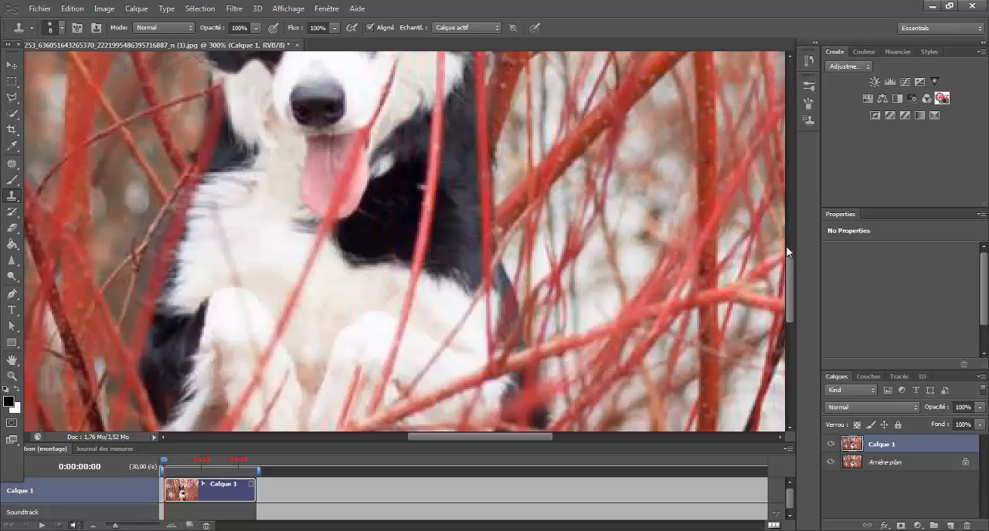
pyautogui.moveTo(792, 256); pyautogui.dragTo(808, 226)
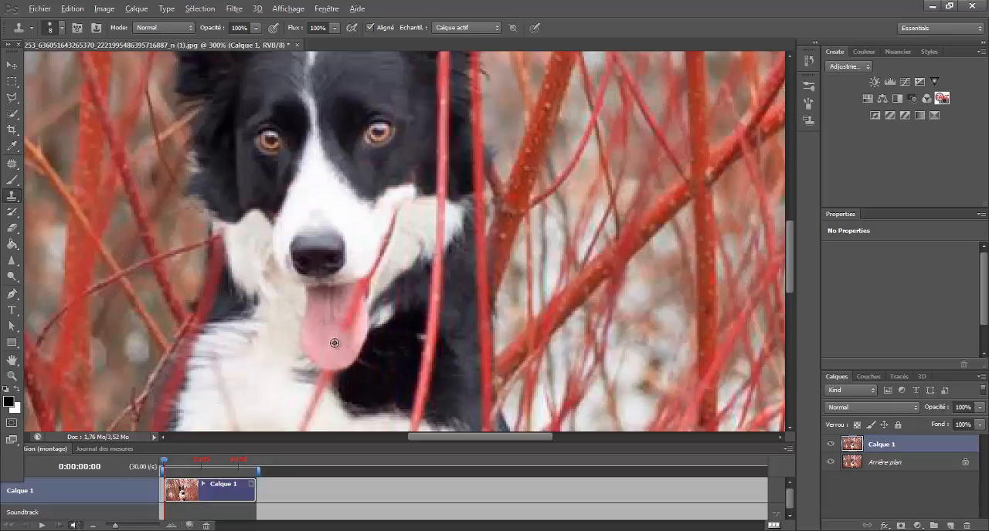
pyautogui.keyDown('alt'); pyautogui.click(331, 345); pyautogui.keyUp('alt')
pyautogui.moveTo(341, 331); pyautogui.dragTo(346, 315)
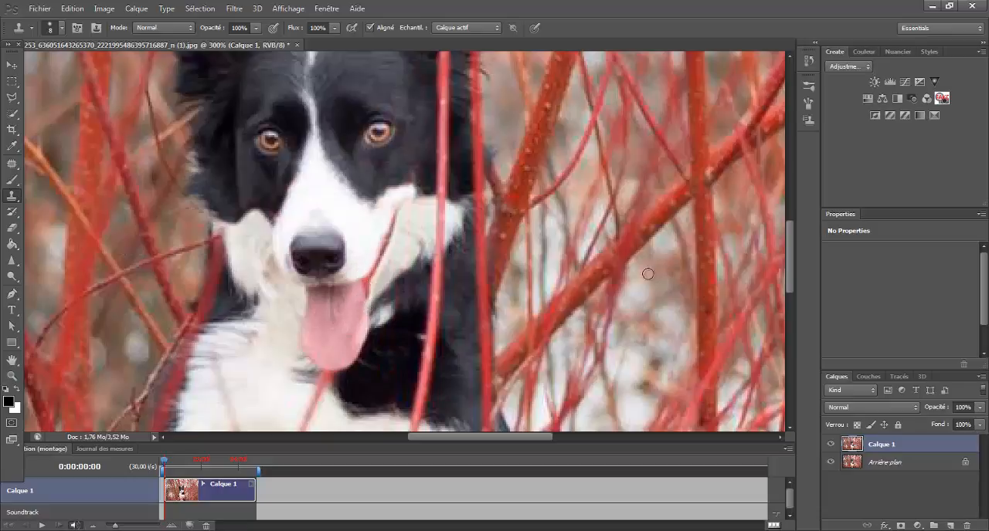
# Clone away the branch crossing the white fur of the chest below the tongue
pyautogui.moveTo(787, 256); pyautogui.dragTo(791, 302)
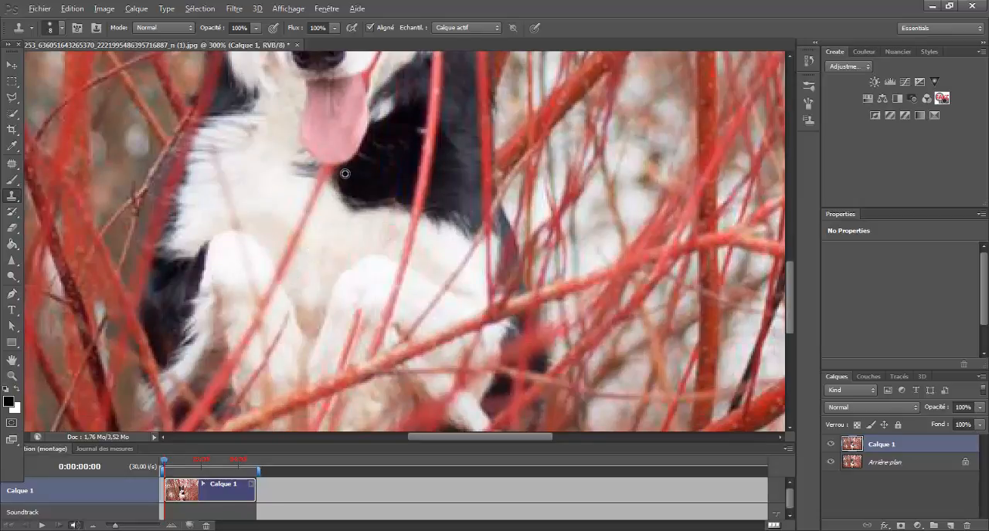
pyautogui.moveTo(335, 171)
pyautogui.mouseDown()
pyautogui.moveTo(321, 169)
pyautogui.moveTo(350, 172)
pyautogui.moveTo(319, 169)
pyautogui.moveTo(329, 170)
pyautogui.moveTo(312, 210)
pyautogui.moveTo(314, 189)
pyautogui.moveTo(326, 223)
pyautogui.moveTo(329, 203)
pyautogui.moveTo(315, 183)
pyautogui.moveTo(295, 250)
pyautogui.mouseUp()
pyautogui.keyDown('alt'); pyautogui.click(316, 224); pyautogui.keyUp('alt')
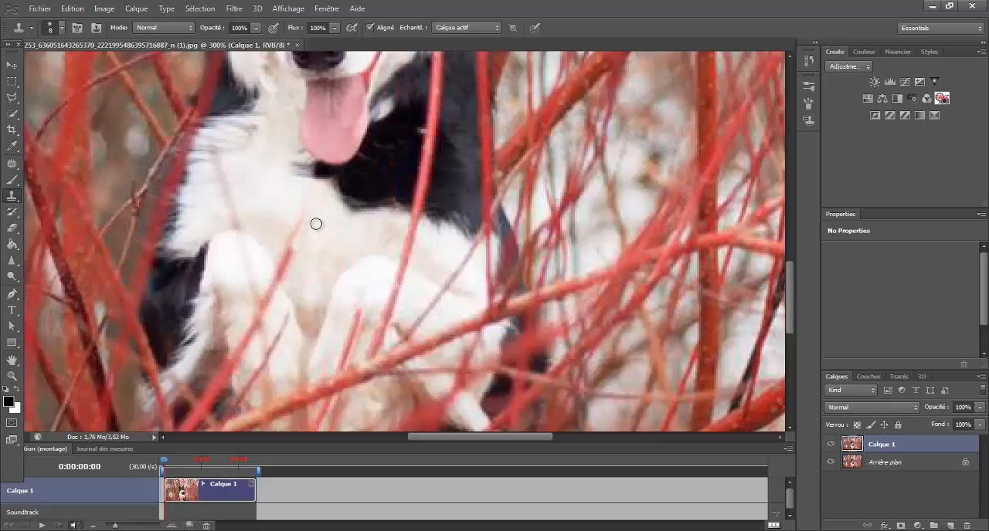
pyautogui.moveTo(306, 214); pyautogui.dragTo(292, 249)
pyautogui.keyDown('alt'); pyautogui.click(320, 235); pyautogui.keyUp('alt')
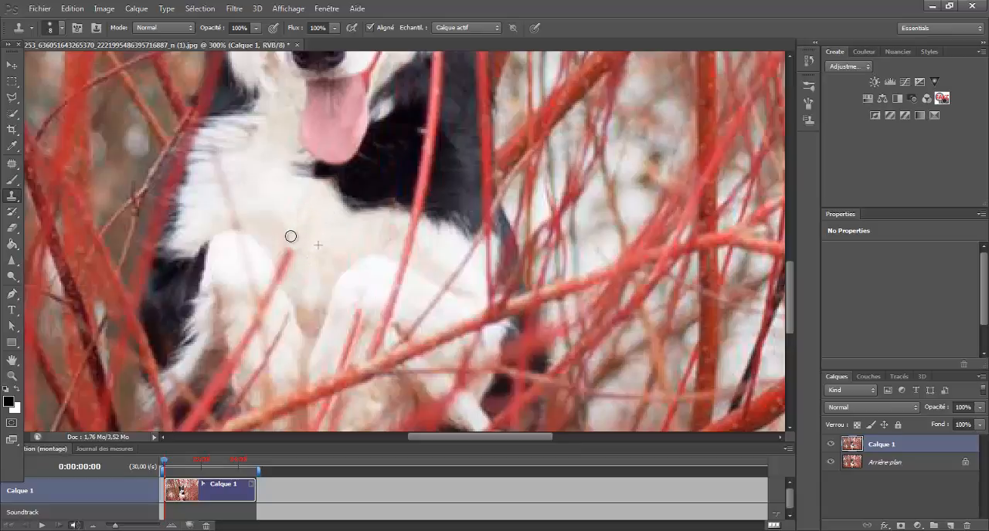
pyautogui.keyDown('alt'); pyautogui.click(314, 238); pyautogui.keyUp('alt')
pyautogui.moveTo(295, 256)
pyautogui.mouseDown()
pyautogui.moveTo(283, 262)
pyautogui.moveTo(286, 276)
pyautogui.moveTo(280, 265)
pyautogui.moveTo(289, 280)
pyautogui.moveTo(269, 274)
pyautogui.moveTo(276, 287)
pyautogui.moveTo(270, 271)
pyautogui.moveTo(273, 310)
pyautogui.mouseUp()
pyautogui.keyDown('alt'); pyautogui.click(264, 265); pyautogui.keyUp('alt')
pyautogui.keyDown('alt'); pyautogui.click(265, 275); pyautogui.keyUp('alt')
pyautogui.keyDown('alt'); pyautogui.click(265, 271); pyautogui.keyUp('alt')
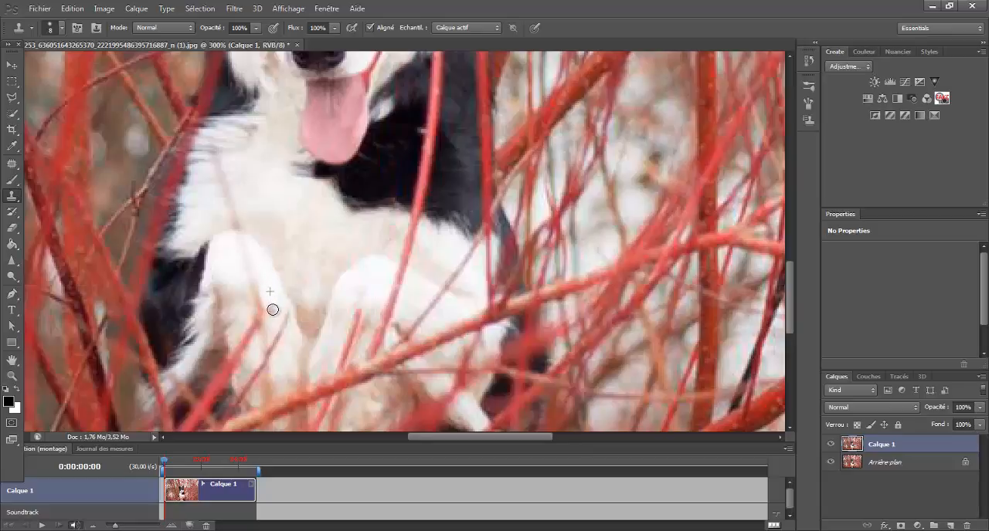
pyautogui.keyDown('alt'); pyautogui.click(271, 287); pyautogui.keyUp('alt')
# Adjust the stamp settings and clone away the thin branch along the cheek beside the tongue, undoing the last stroke
pyautogui.moveTo(791, 304); pyautogui.dragTo(788, 263)
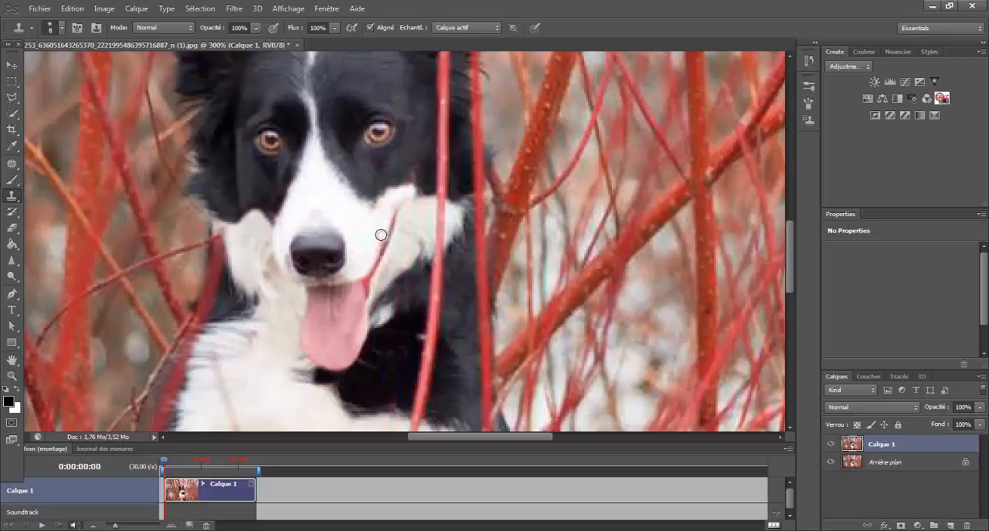
pyautogui.click(255, 30)
pyautogui.moveTo(215, 42); pyautogui.dragTo(217, 41)
pyautogui.click(333, 29)
pyautogui.keyDown('alt'); pyautogui.click(407, 219); pyautogui.keyUp('alt')
pyautogui.keyDown('alt'); pyautogui.click(362, 266); pyautogui.keyUp('alt')
pyautogui.moveTo(369, 289)
pyautogui.mouseDown()
pyautogui.moveTo(393, 222)
pyautogui.moveTo(408, 237)
pyautogui.moveTo(399, 260)
pyautogui.moveTo(394, 214)
pyautogui.moveTo(374, 290)
pyautogui.mouseUp()
pyautogui.hotkey('ctrl', 'z')
# Fit the whole image on screen and toggle the retouched layer's visibility to compare before and after
pyautogui.click(12, 377)
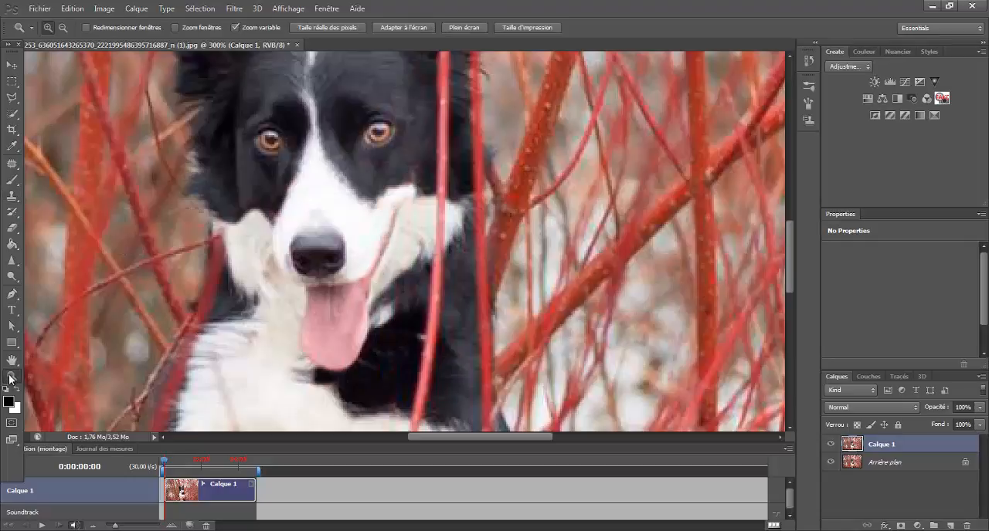
pyautogui.click(388, 27)
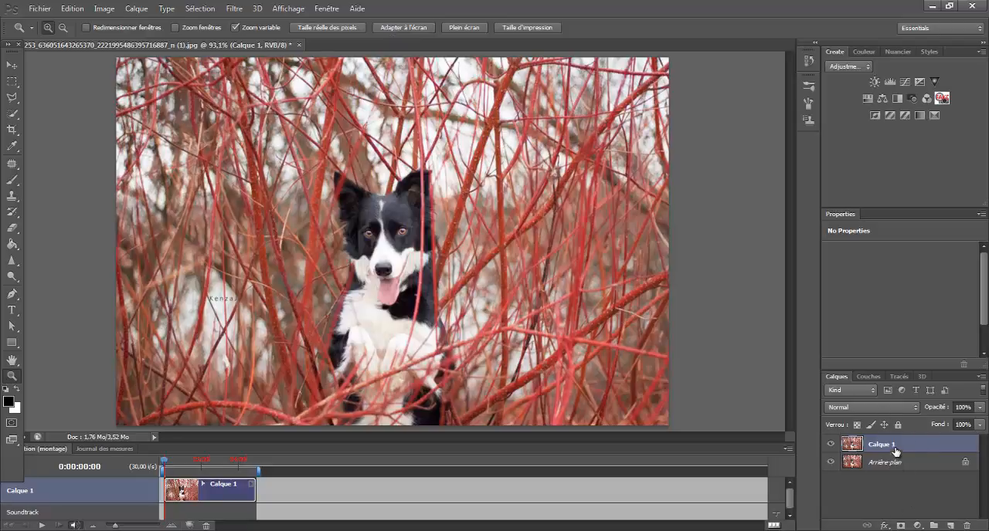
pyautogui.click(830, 446)
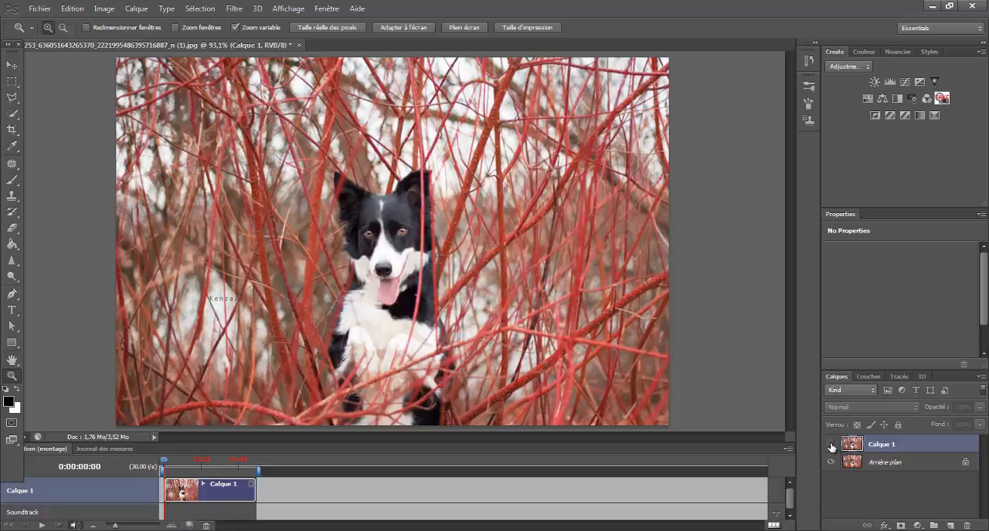
pyautogui.click(831, 445)
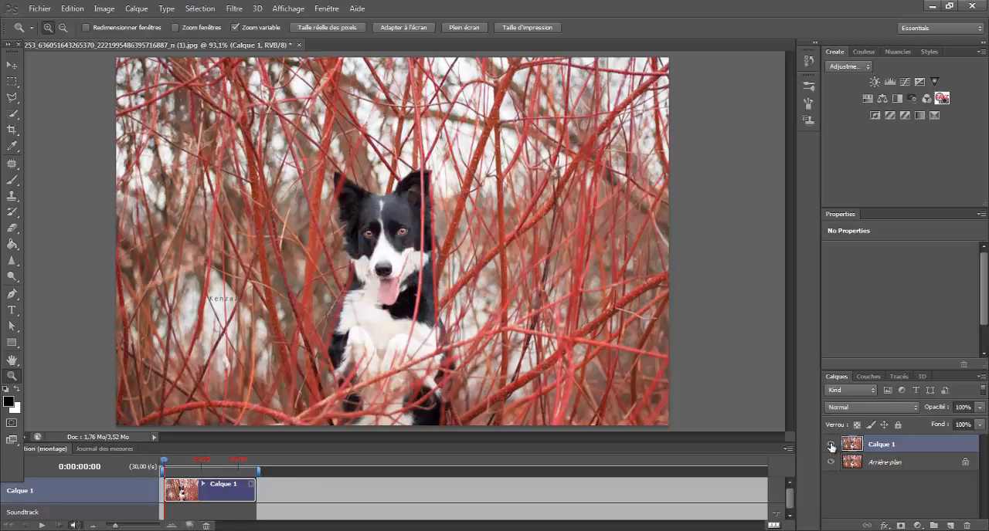
pyautogui.click(830, 446)
pyautogui.click(830, 445)
pyautogui.click(830, 446)
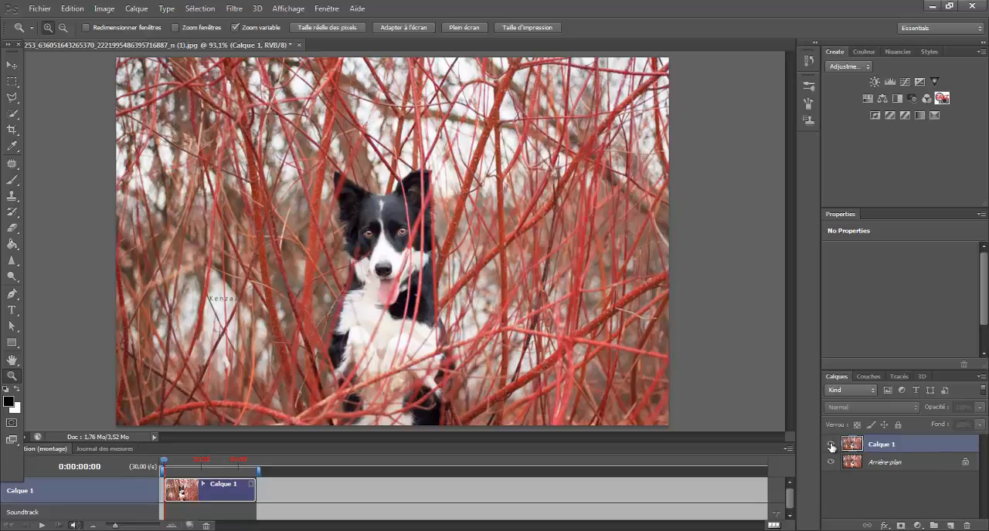
pyautogui.click(830, 446)
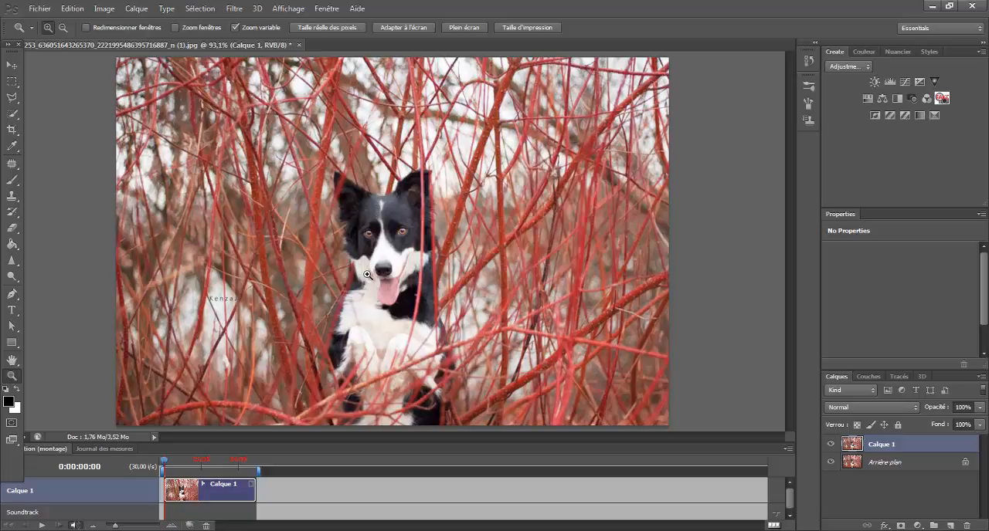
pyautogui.click(400, 249)
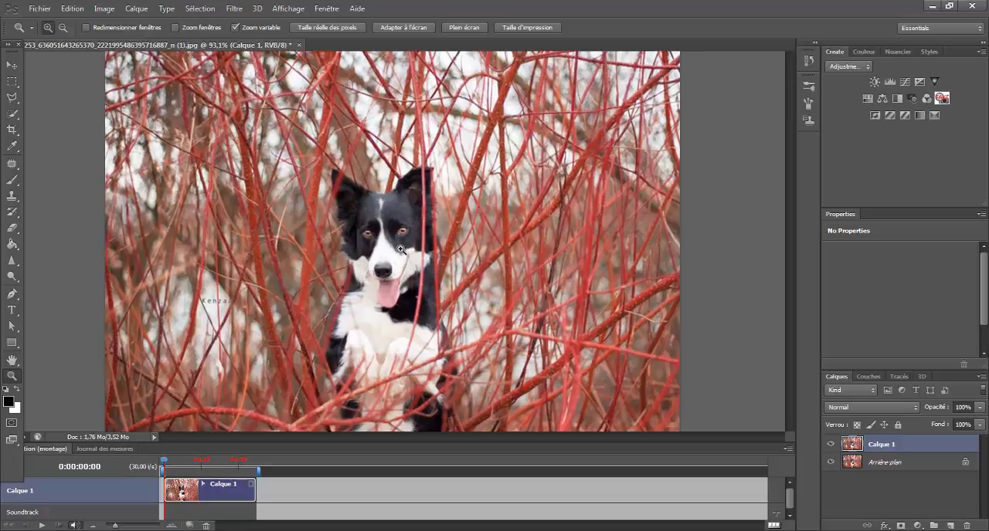
pyautogui.click(400, 249)
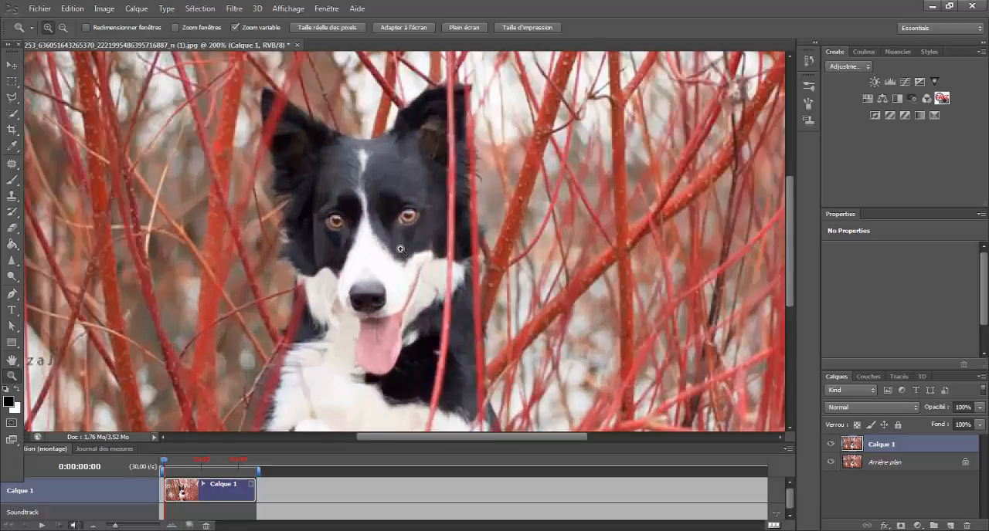
pyautogui.click(418, 27)
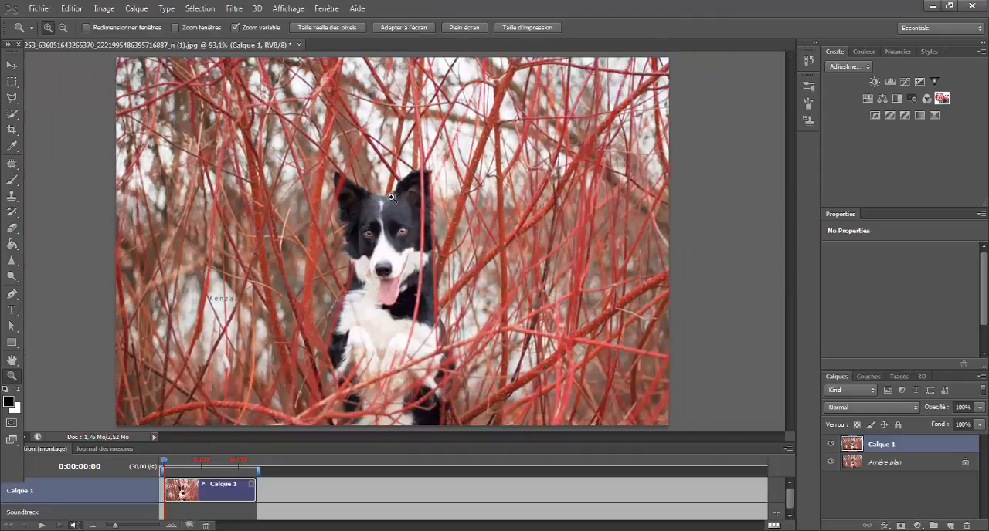